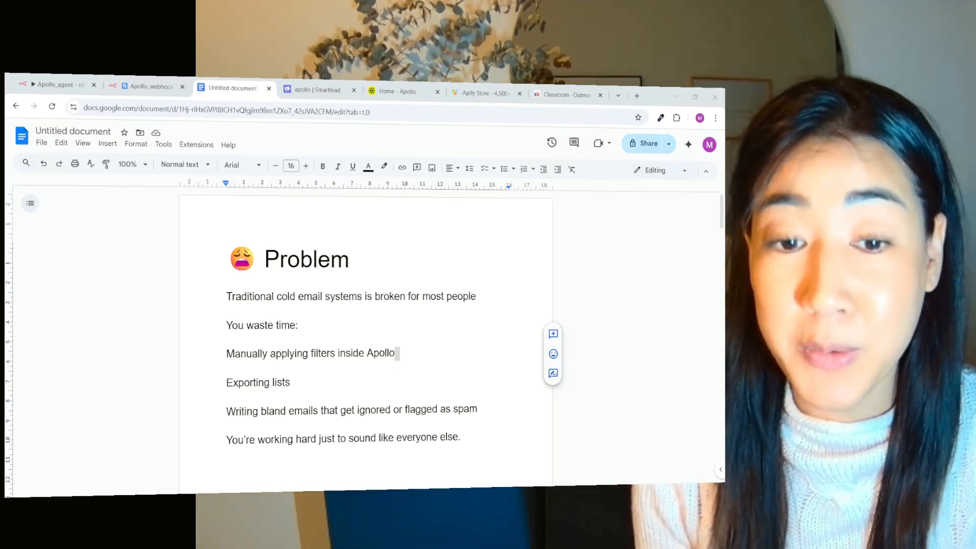
# Step: Highlight each line of the Problem section, from broken cold email systems to sounding like everyone else
pyautogui.moveTo(227, 296); pyautogui.dragTo(475, 296)
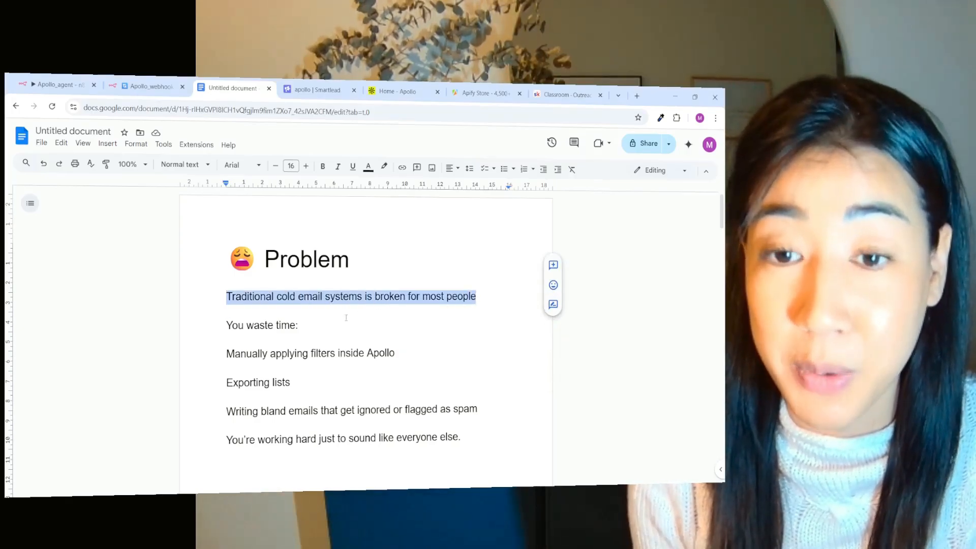
pyautogui.moveTo(226, 326); pyautogui.dragTo(290, 326)
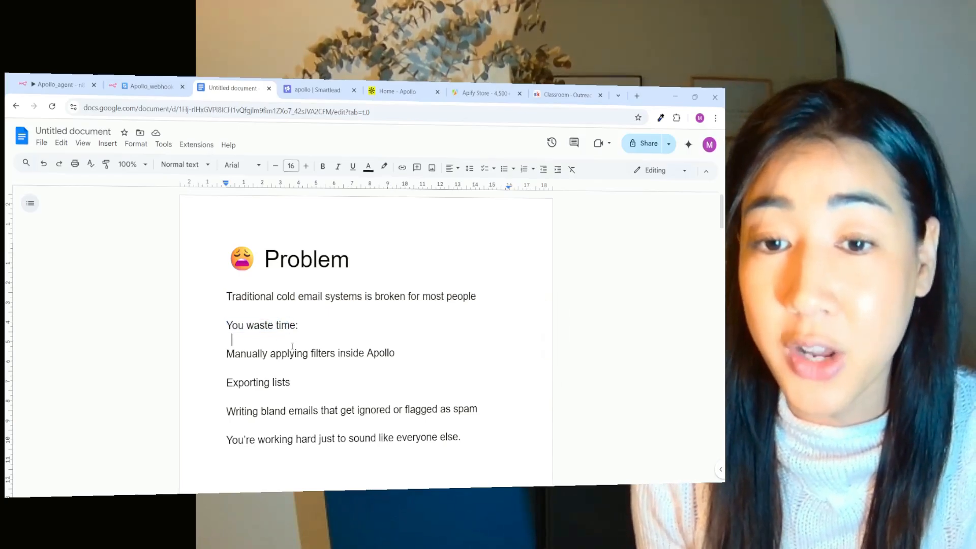
pyautogui.moveTo(227, 352); pyautogui.dragTo(365, 353)
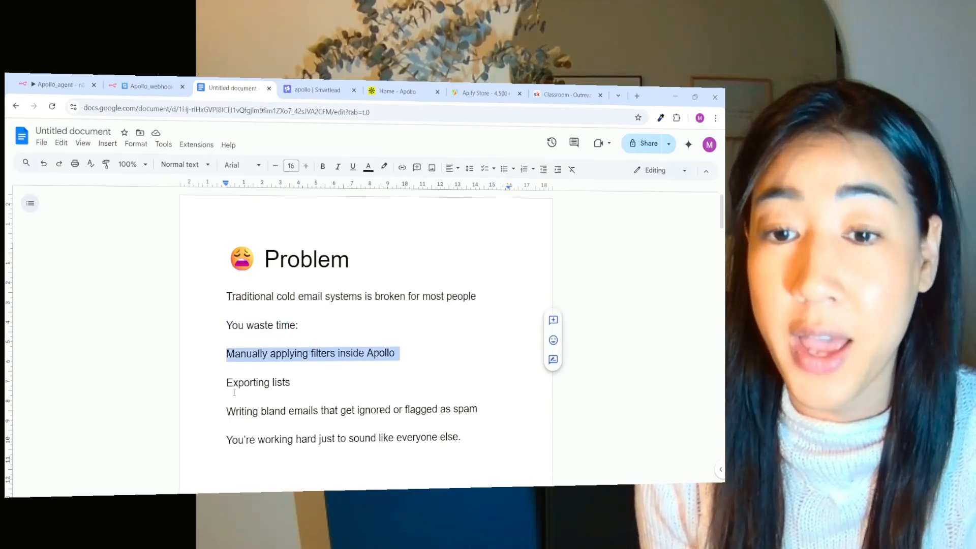
pyautogui.moveTo(227, 382); pyautogui.dragTo(307, 375)
pyautogui.moveTo(289, 410); pyautogui.dragTo(480, 411)
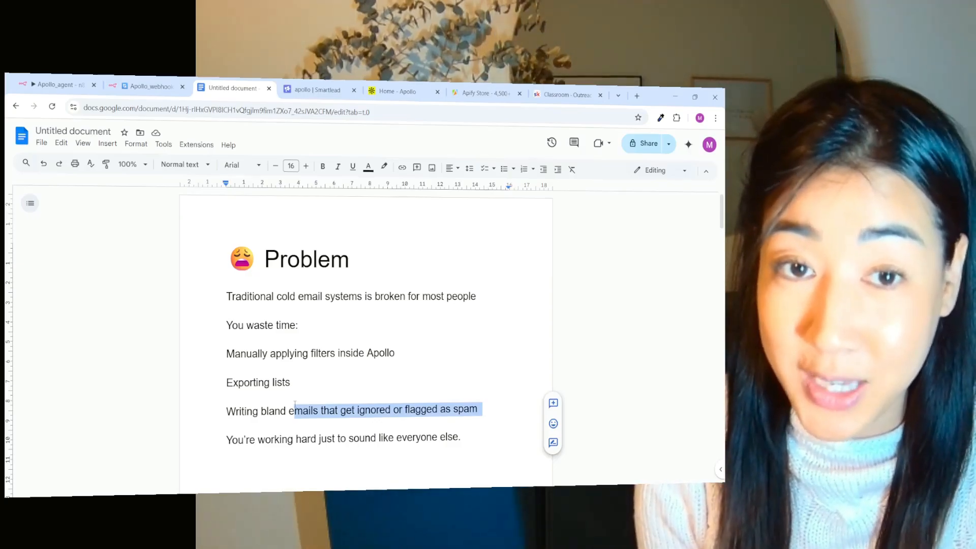
pyautogui.moveTo(223, 437); pyautogui.dragTo(466, 437)
pyautogui.scroll(-3, 458, 382)
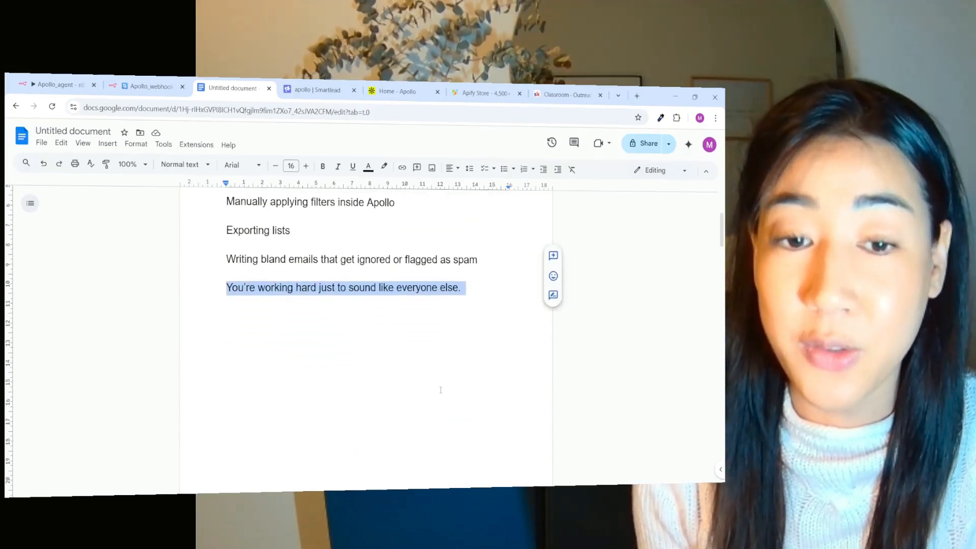
pyautogui.scroll(-3, 458, 382)
pyautogui.scroll(-3, 442, 374)
# Step: Highlight 'Apollo AI Cold Email Agent' in The Fix heading and glance at the n8n workflows
pyautogui.moveTo(360, 326); pyautogui.dragTo(359, 358)
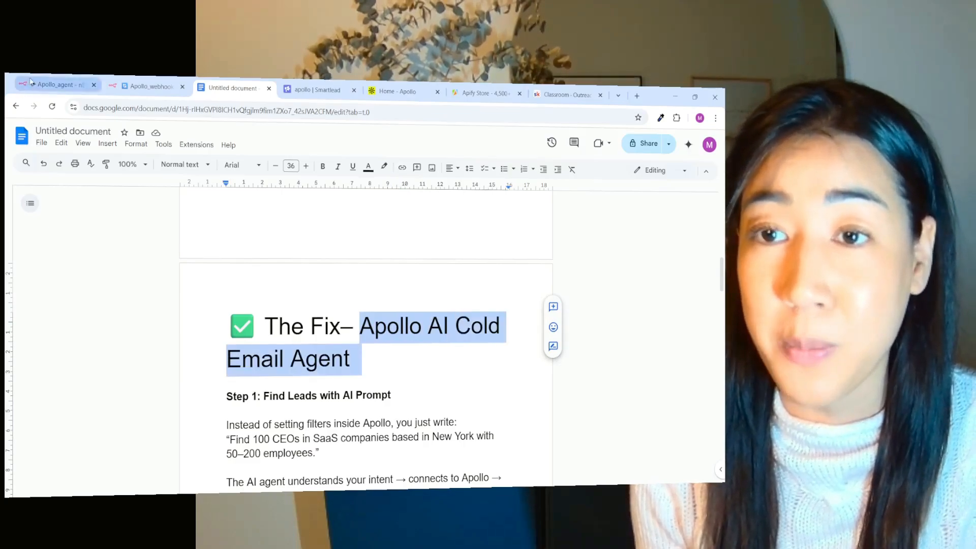
pyautogui.click(57, 86)
pyautogui.click(148, 86)
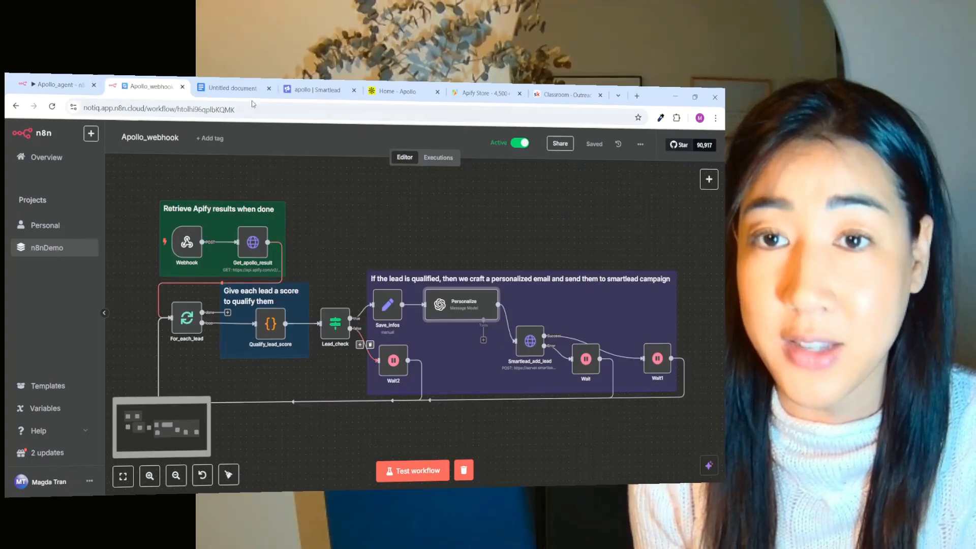
# Step: Highlight the Step 1 'Find Leads with AI Prompt' heading and the sentence about setting filters inside Apollo
pyautogui.click(232, 87)
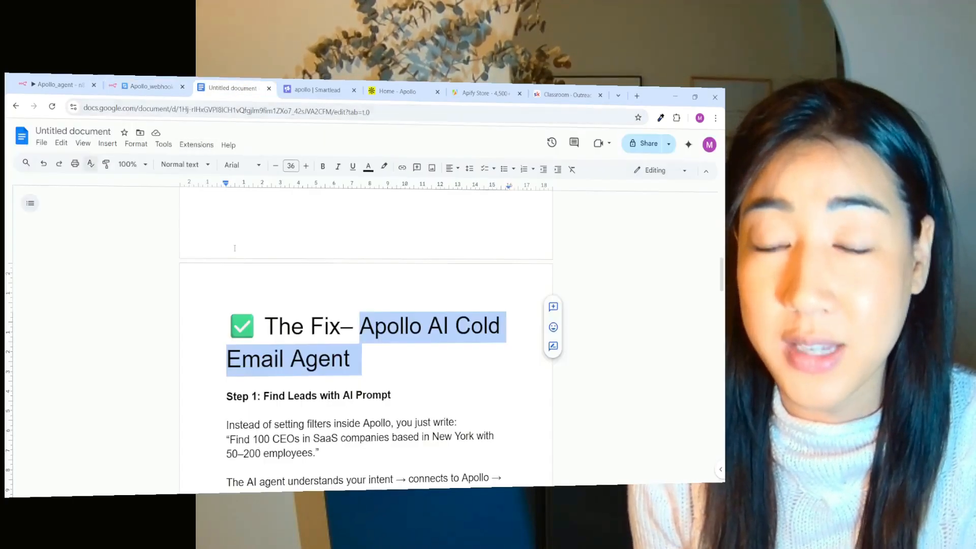
pyautogui.click(321, 290)
pyautogui.scroll(-3, 321, 290)
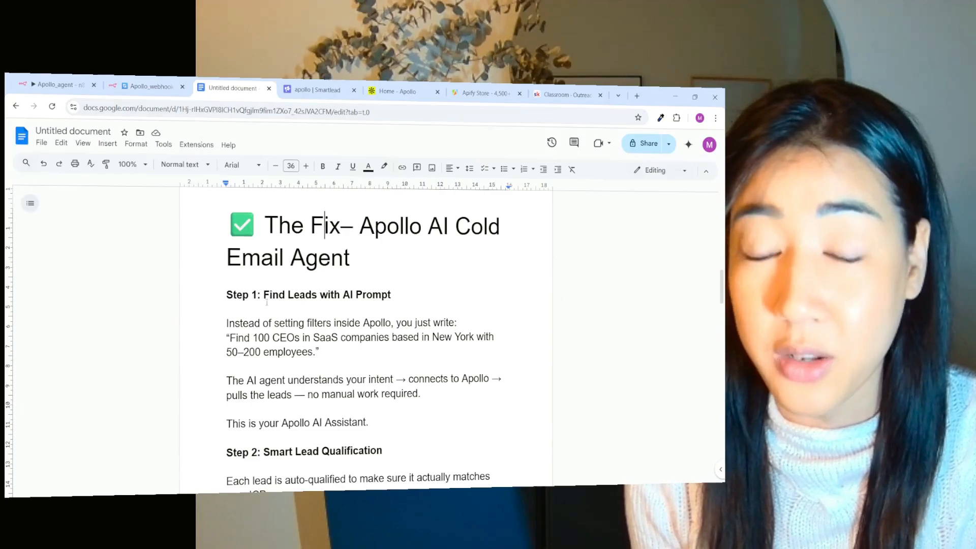
pyautogui.moveTo(264, 294); pyautogui.dragTo(391, 296)
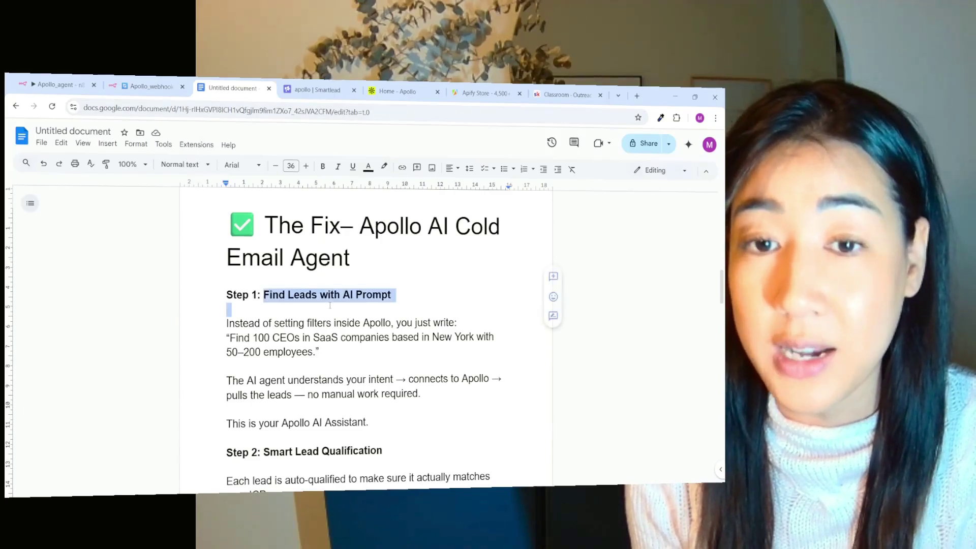
pyautogui.click(226, 323)
pyautogui.moveTo(227, 322); pyautogui.dragTo(364, 324)
pyautogui.click(233, 308)
pyautogui.moveTo(227, 323); pyautogui.dragTo(456, 322)
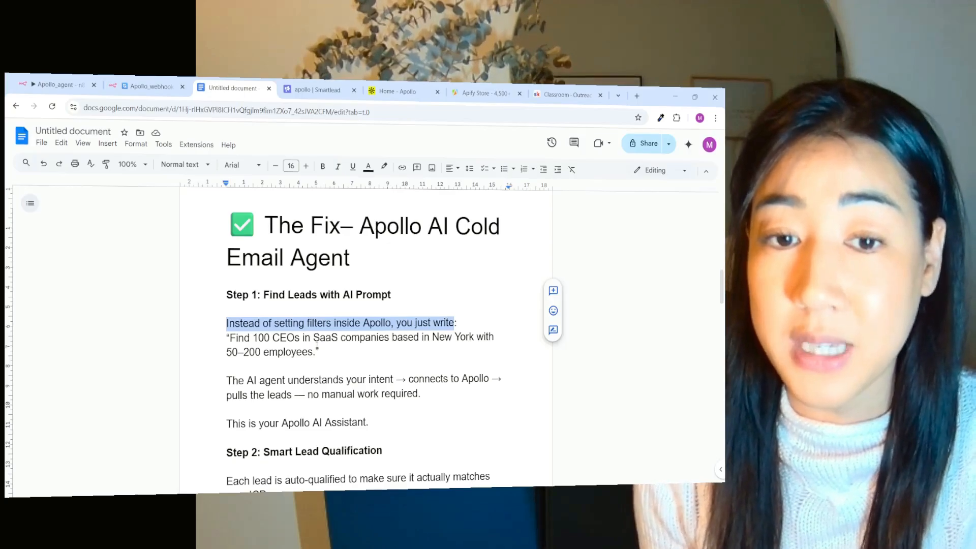
# Step: Highlight the example prompt's employee count, how the AI agent connects to Apollo, and 'no manual work required'
pyautogui.moveTo(249, 352); pyautogui.dragTo(314, 353)
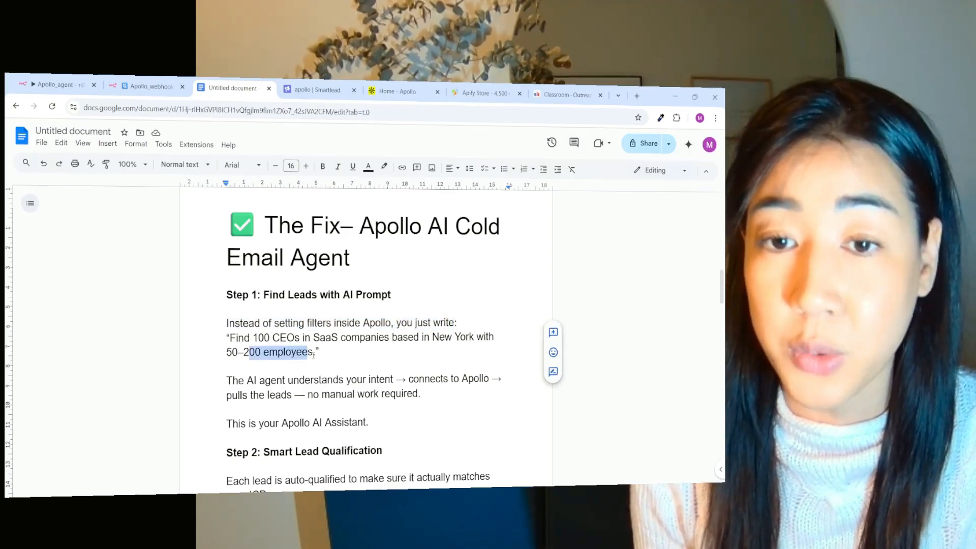
pyautogui.moveTo(227, 379); pyautogui.dragTo(230, 379)
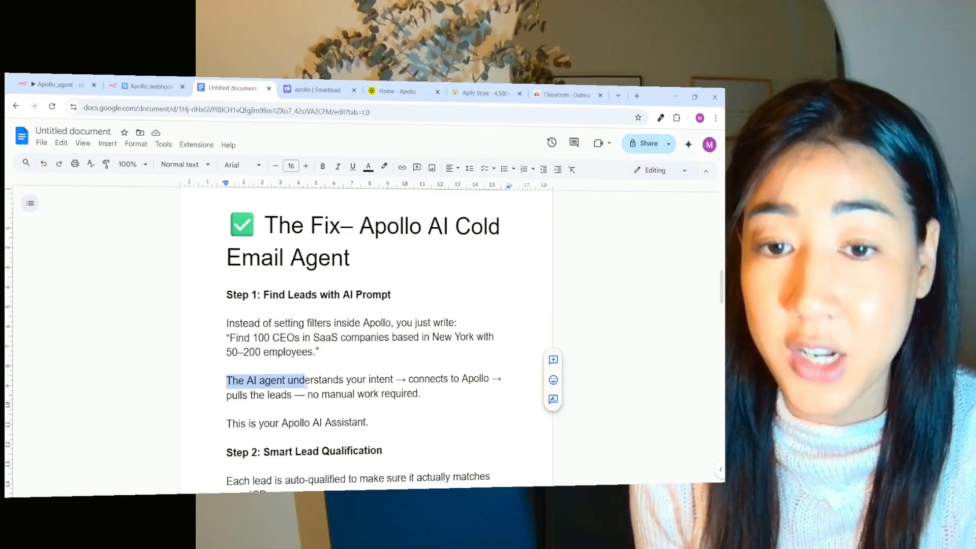
pyautogui.moveTo(348, 378); pyautogui.dragTo(442, 379)
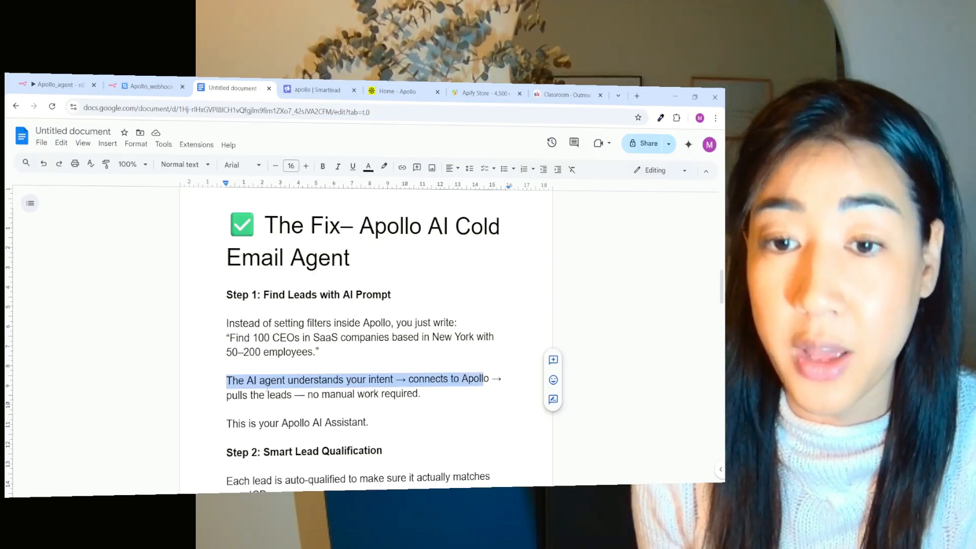
pyautogui.moveTo(226, 394); pyautogui.dragTo(405, 394)
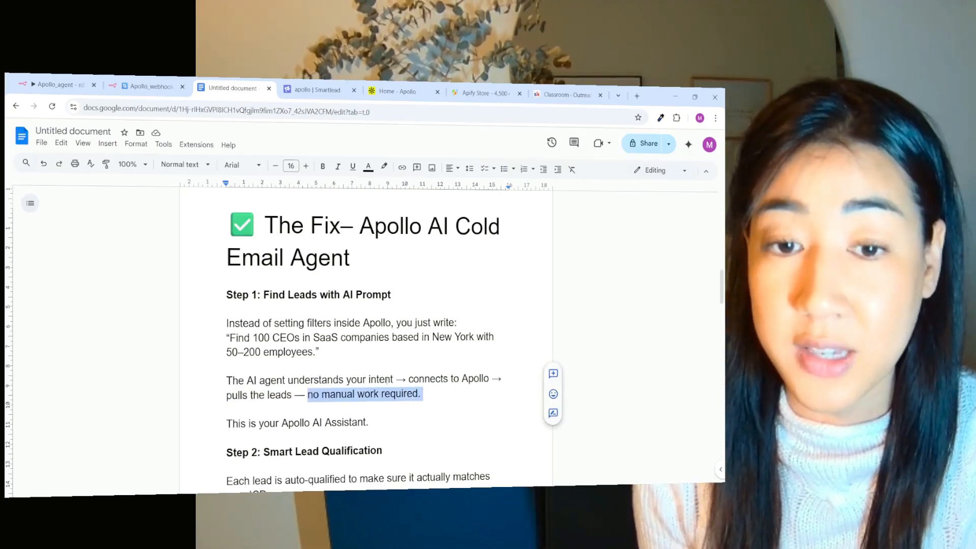
pyautogui.scroll(-1, 366, 343)
pyautogui.moveTo(231, 372); pyautogui.dragTo(320, 373)
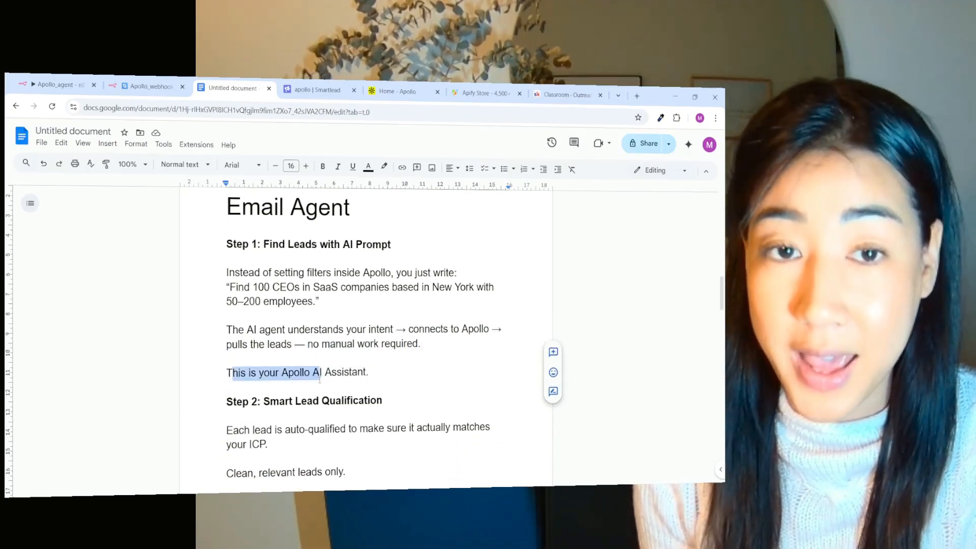
pyautogui.scroll(-2, 366, 343)
pyautogui.moveTo(226, 300); pyautogui.dragTo(319, 299)
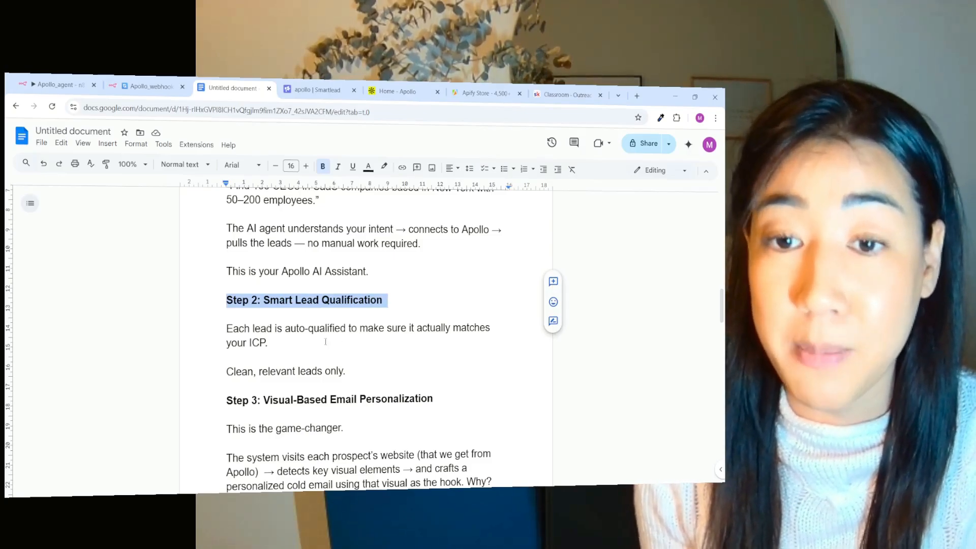
pyautogui.click(283, 341)
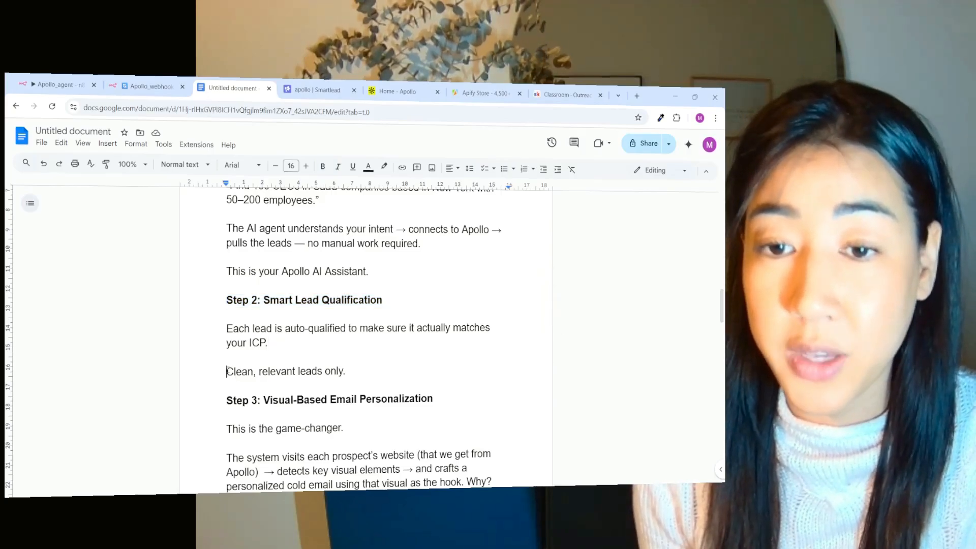
pyautogui.moveTo(226, 371); pyautogui.dragTo(254, 371)
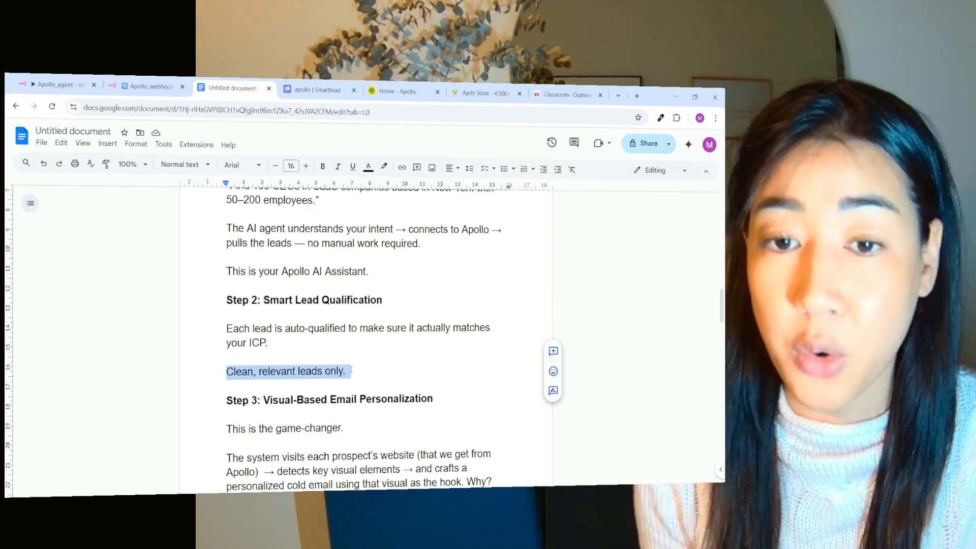
pyautogui.scroll(-2, 369, 351)
pyautogui.click(224, 249)
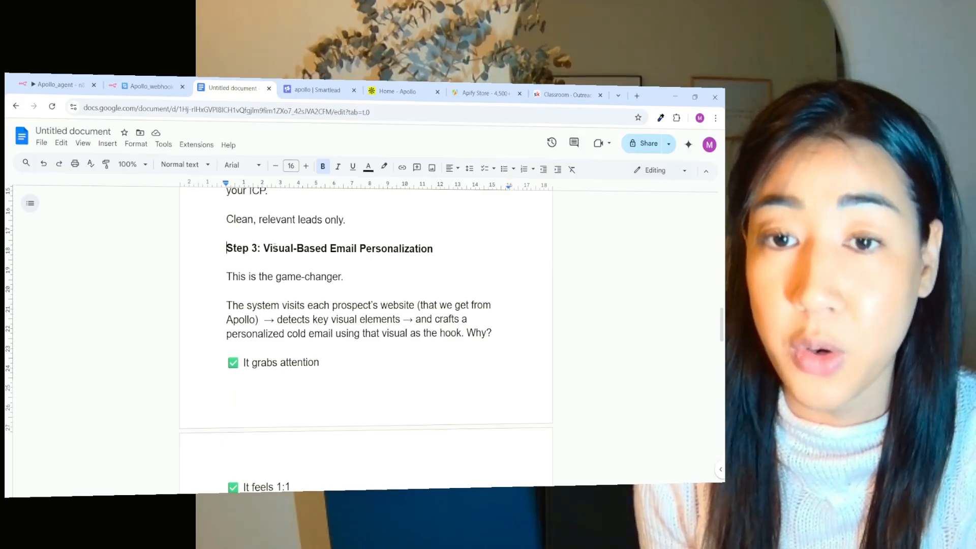
pyautogui.moveTo(263, 249); pyautogui.dragTo(403, 252)
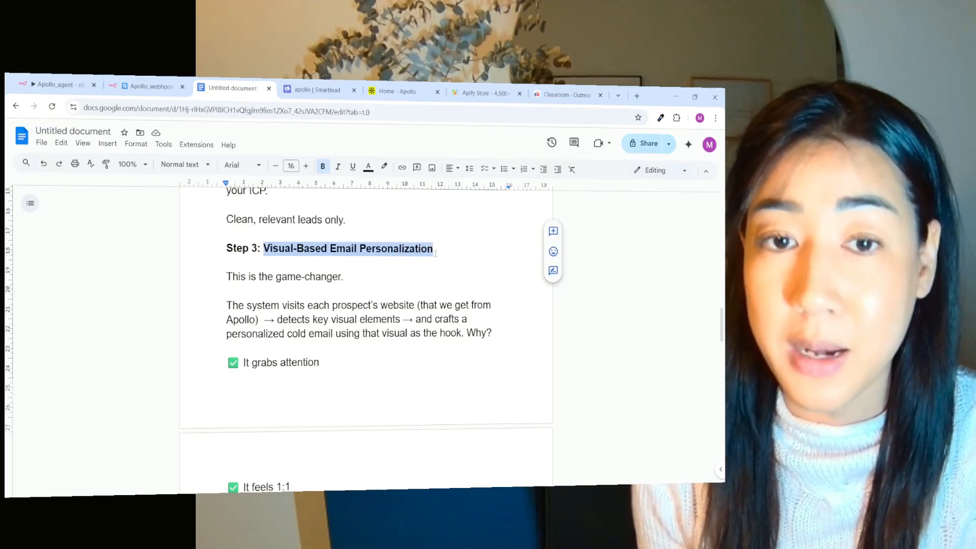
pyautogui.moveTo(226, 277); pyautogui.dragTo(343, 277)
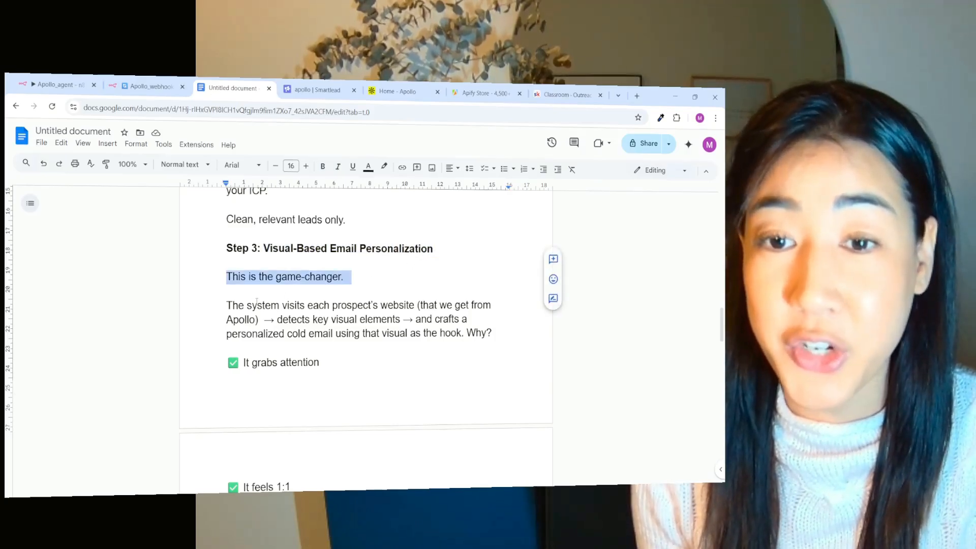
pyautogui.click(226, 305)
pyautogui.moveTo(227, 305)
pyautogui.mouseDown()
pyautogui.moveTo(405, 305)
pyautogui.moveTo(273, 319)
pyautogui.mouseUp()
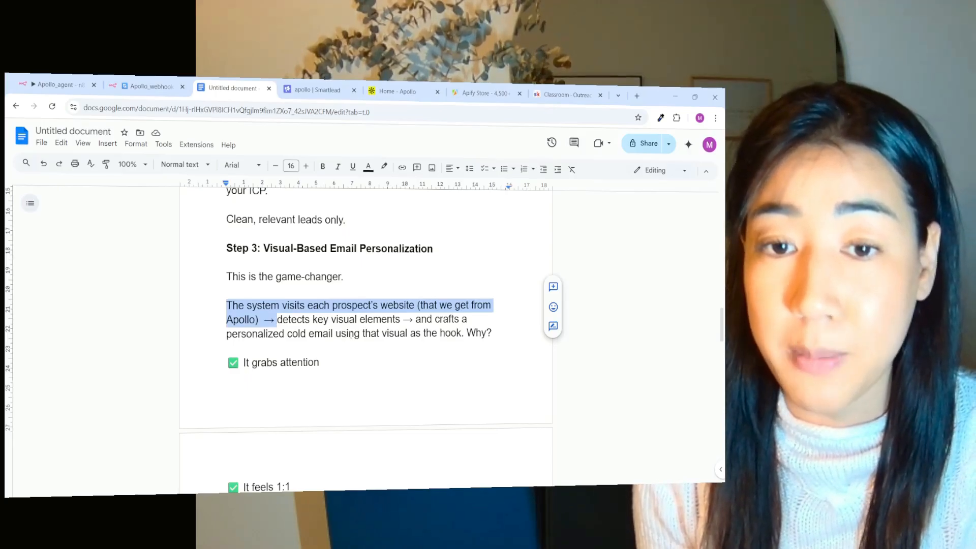
pyautogui.click(461, 336)
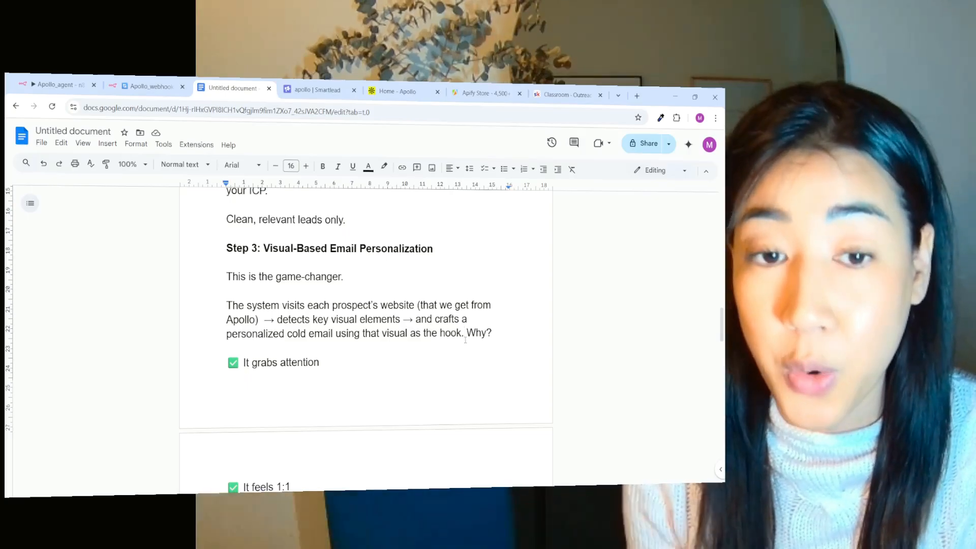
pyautogui.scroll(-2, 381, 320)
pyautogui.moveTo(265, 285); pyautogui.dragTo(309, 285)
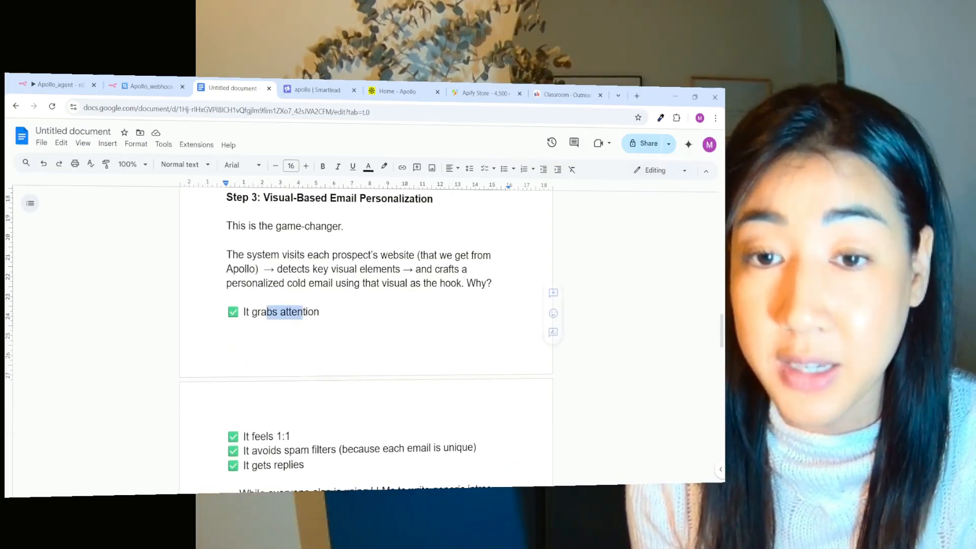
pyautogui.scroll(-1, 299, 324)
pyautogui.scroll(-1, 299, 324)
pyautogui.moveTo(245, 386); pyautogui.dragTo(334, 398)
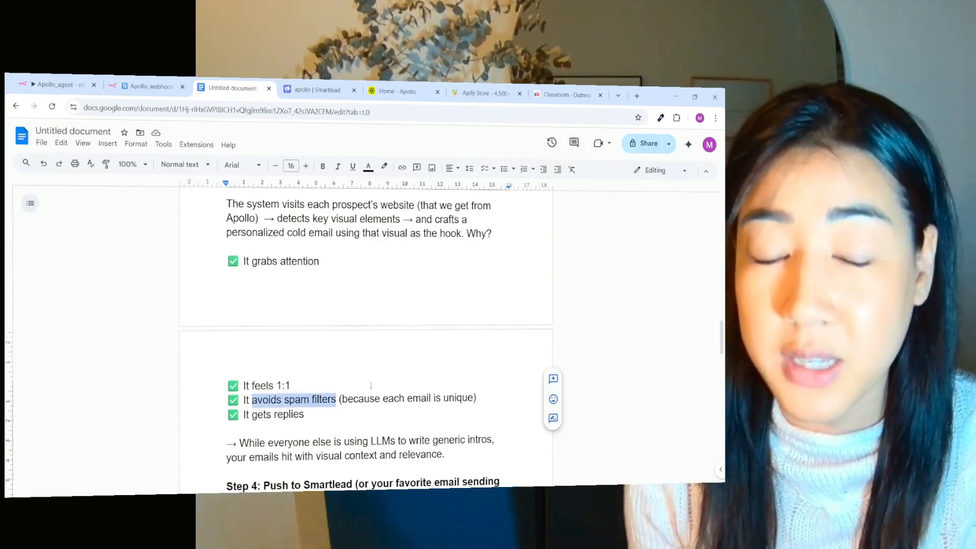
pyautogui.scroll(-1, 366, 343)
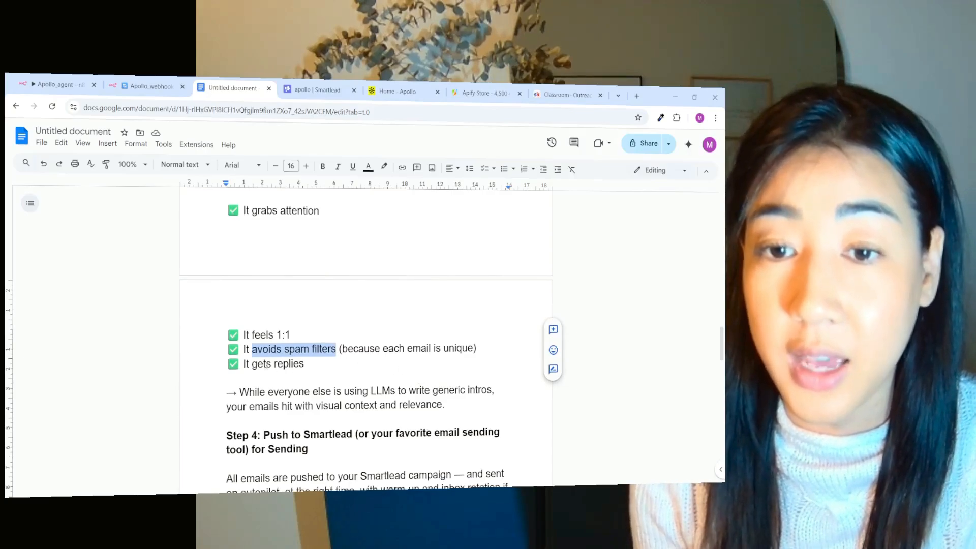
pyautogui.moveTo(252, 364); pyautogui.dragTo(305, 363)
pyautogui.scroll(-1, 317, 366)
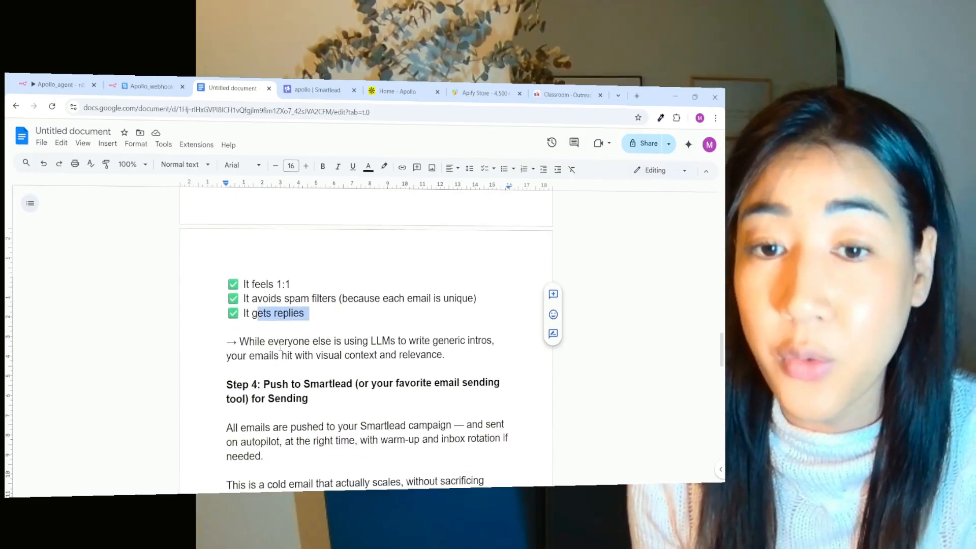
pyautogui.moveTo(365, 341); pyautogui.dragTo(497, 341)
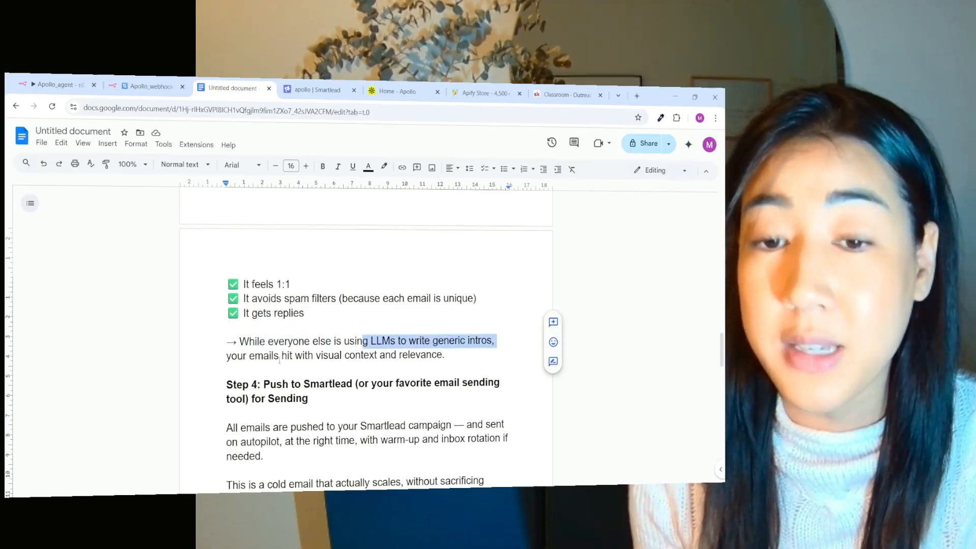
pyautogui.doubleClick(324, 356)
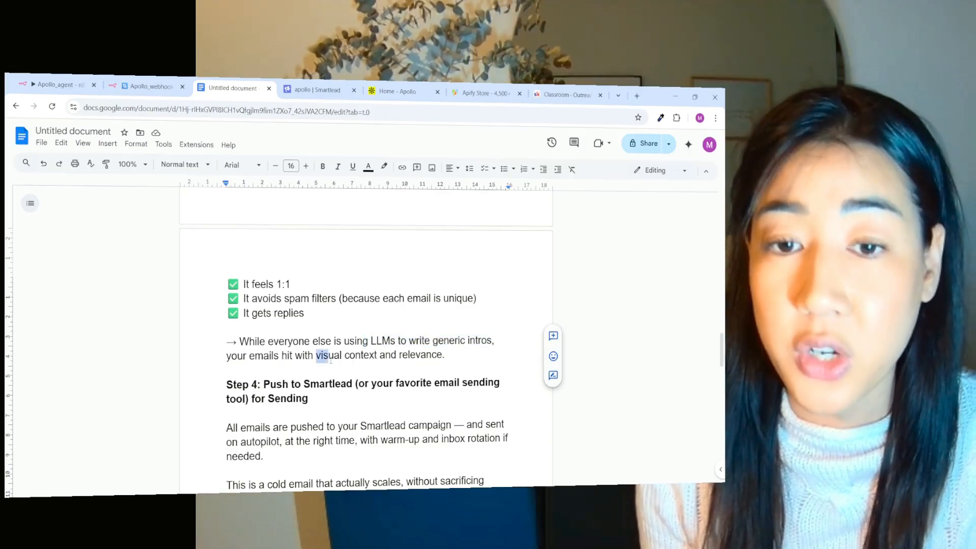
pyautogui.moveTo(325, 356); pyautogui.dragTo(453, 364)
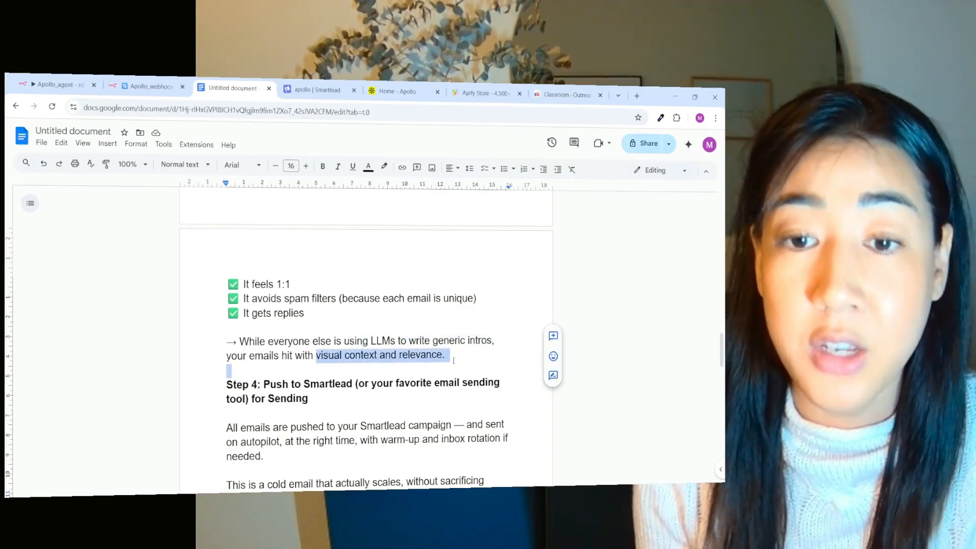
pyautogui.click(455, 361)
pyautogui.scroll(-3, 366, 343)
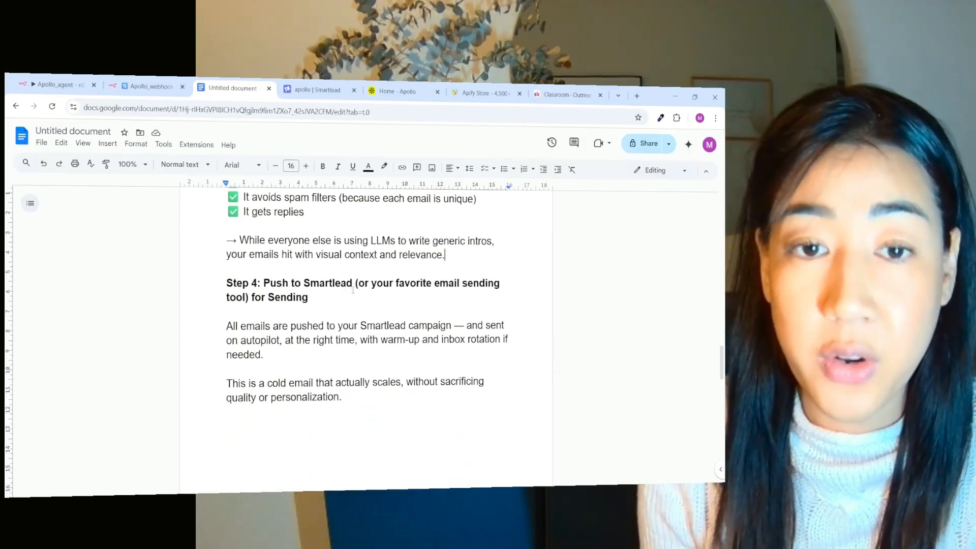
pyautogui.moveTo(227, 326); pyautogui.dragTo(290, 325)
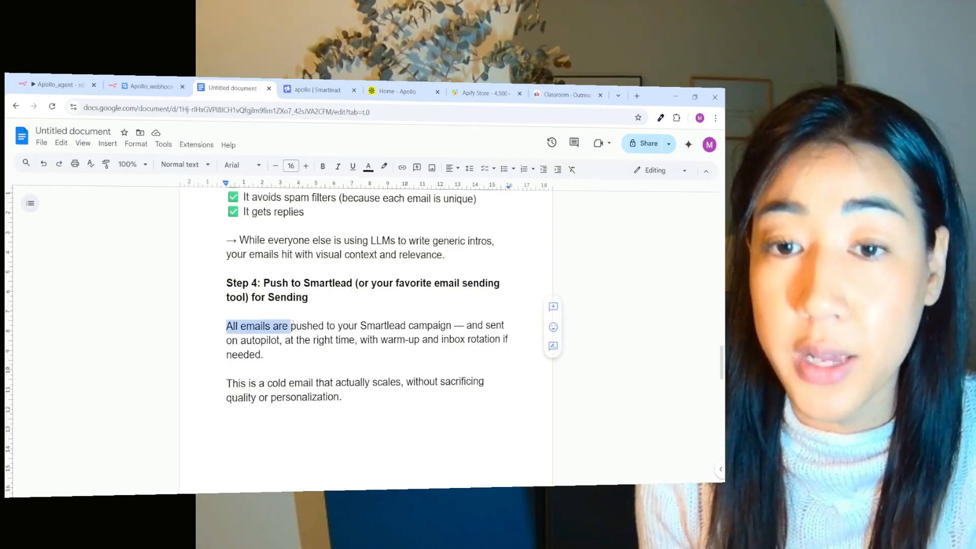
pyautogui.moveTo(358, 325); pyautogui.dragTo(452, 326)
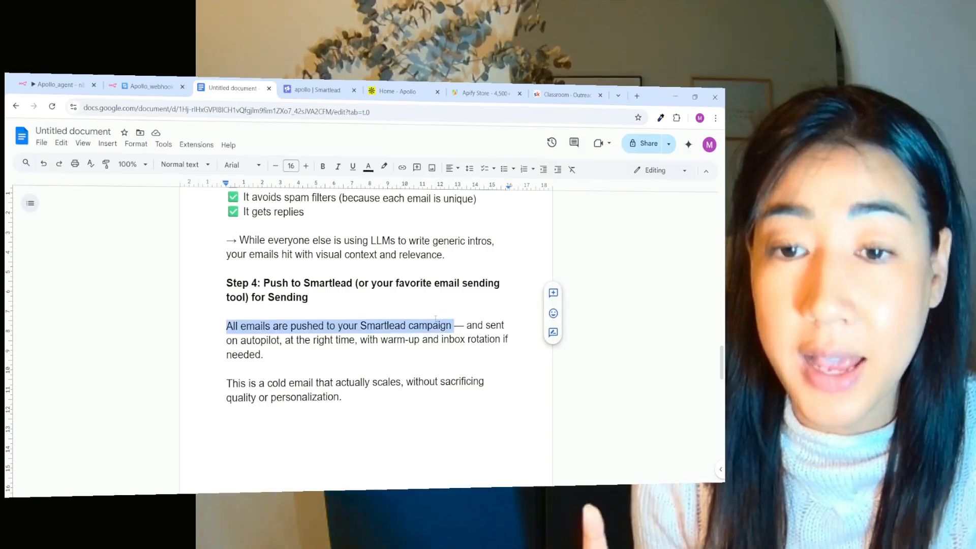
pyautogui.moveTo(285, 339)
pyautogui.mouseDown()
pyautogui.moveTo(430, 339)
pyautogui.moveTo(447, 349)
pyautogui.mouseUp()
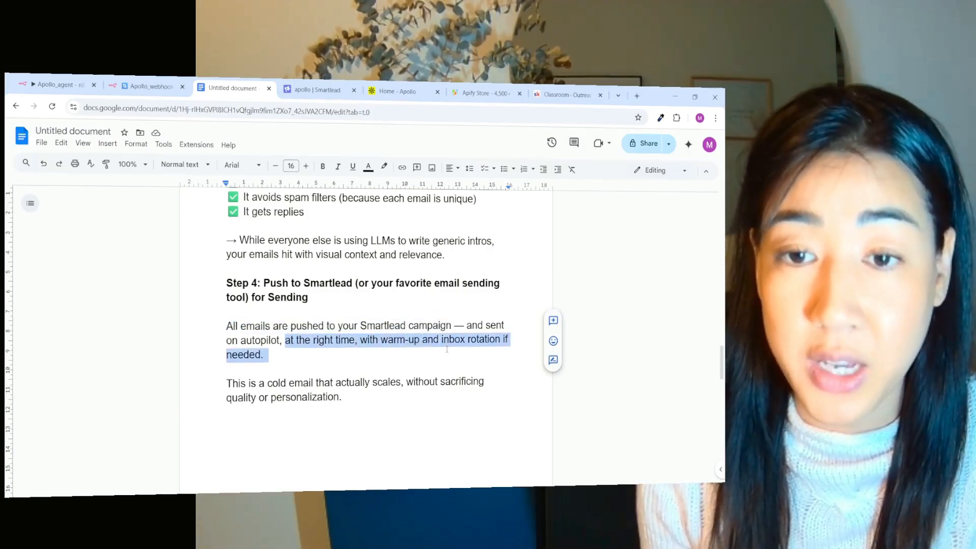
pyautogui.scroll(-1, 447, 349)
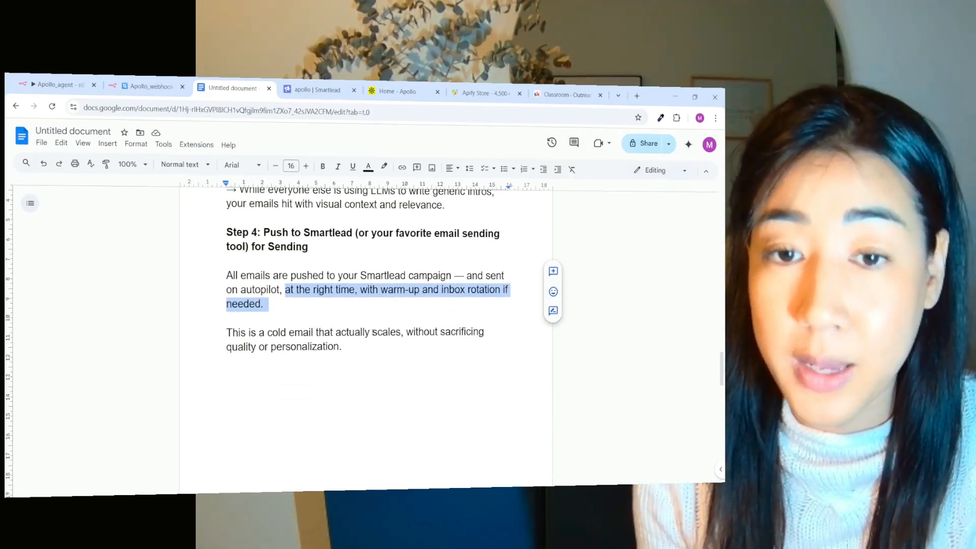
pyautogui.doubleClick(387, 332)
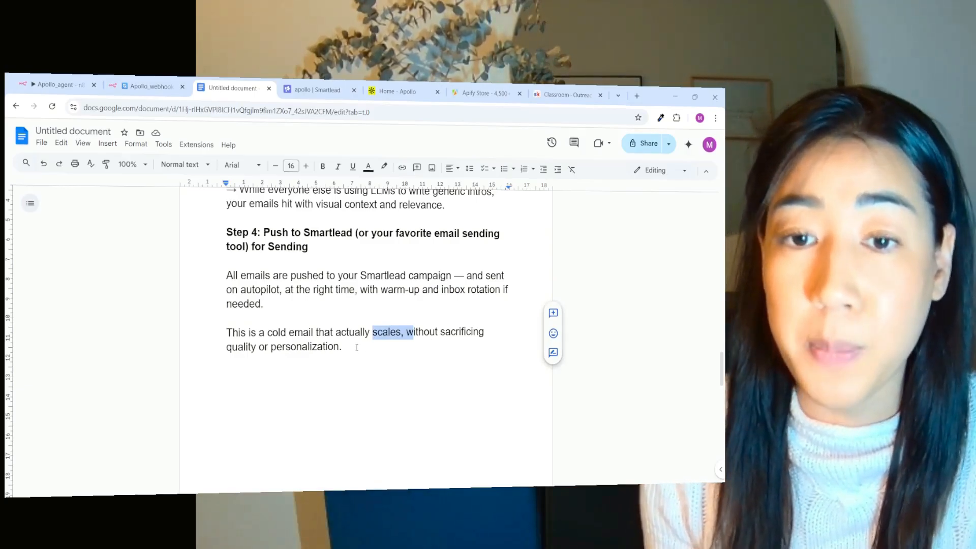
pyautogui.click(356, 348)
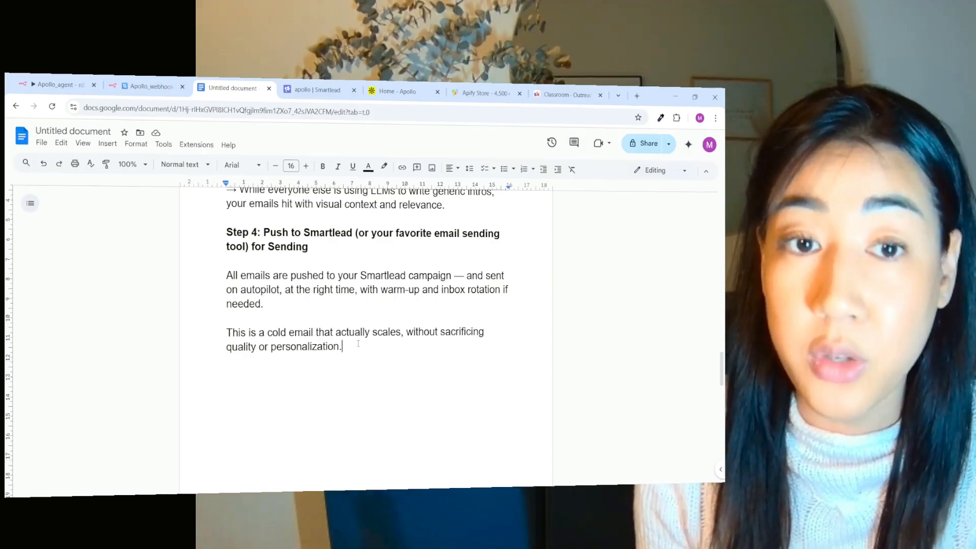
pyautogui.scroll(-5, 357, 344)
pyautogui.scroll(-3, 358, 344)
pyautogui.scroll(-2, 358, 344)
pyautogui.click(300, 296)
pyautogui.tripleClick(263, 296)
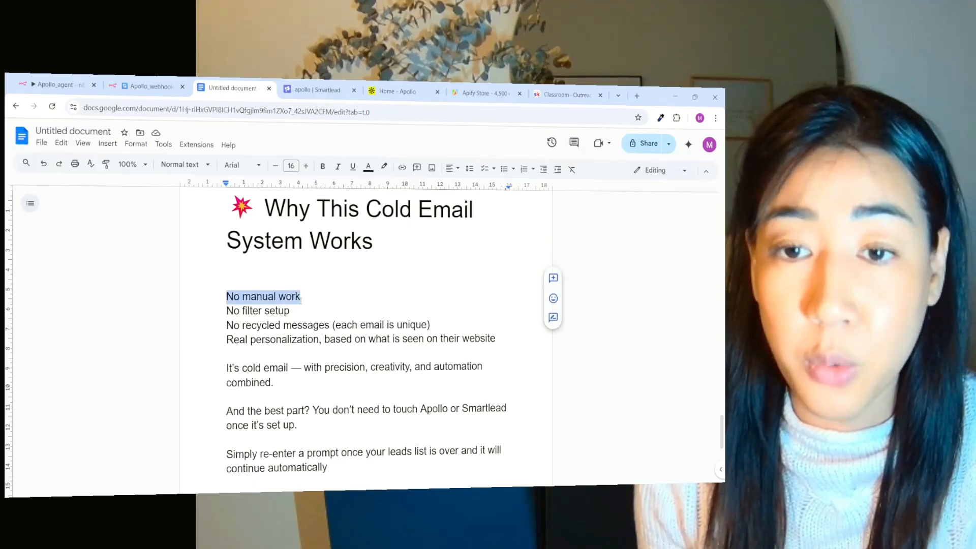
pyautogui.moveTo(226, 311); pyautogui.dragTo(412, 325)
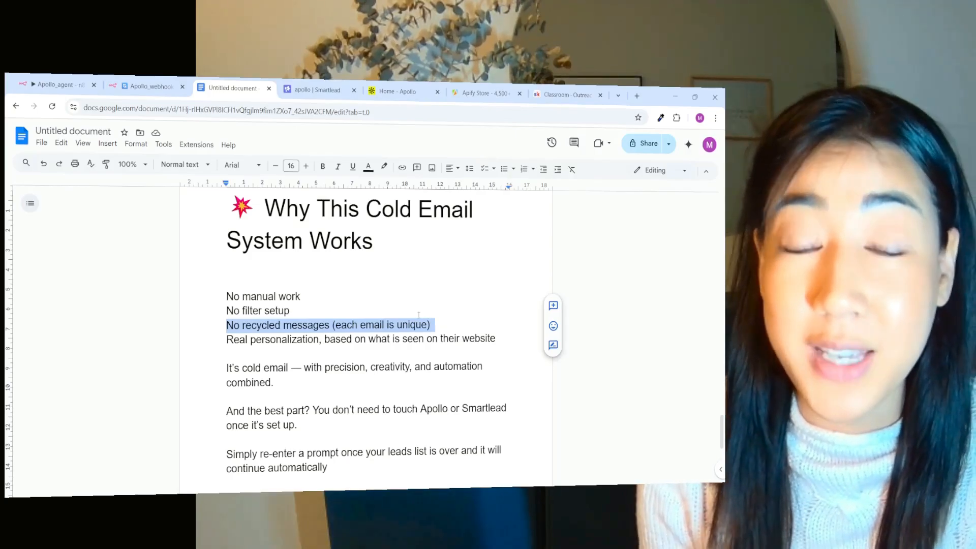
pyautogui.press('Right')
pyautogui.hotkey('shift', 'Down')
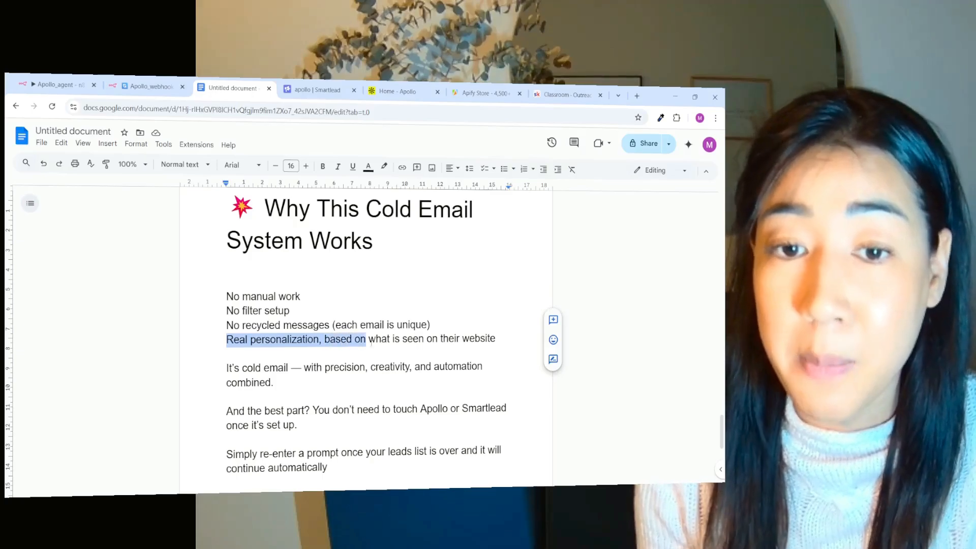
pyautogui.hotkey('shift', 'Right')
pyautogui.scroll(-2, 366, 336)
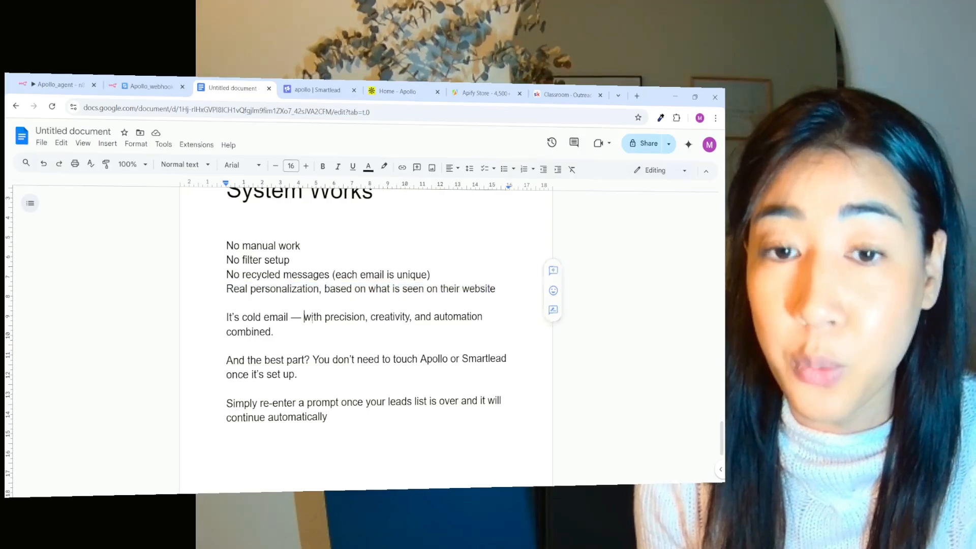
pyautogui.moveTo(304, 318); pyautogui.dragTo(482, 317)
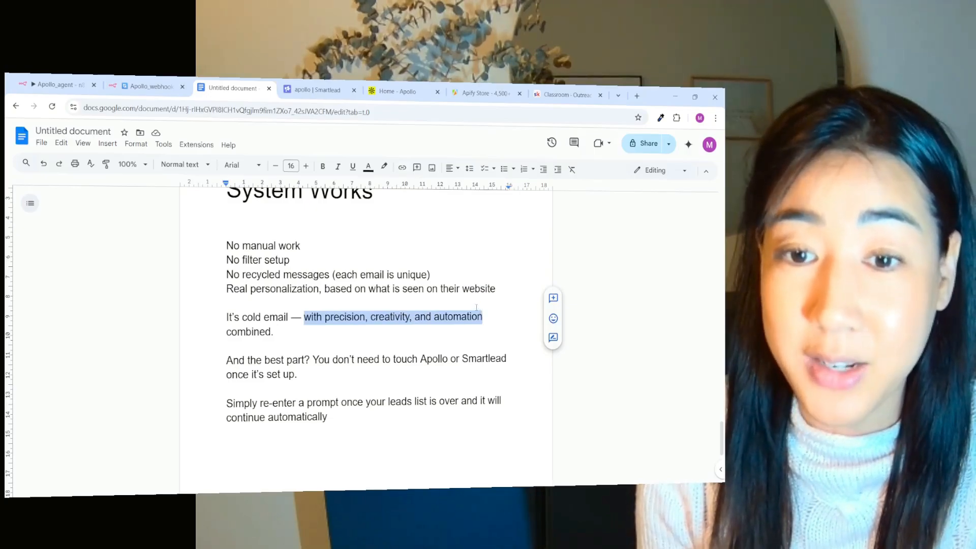
pyautogui.scroll(-2, 477, 306)
pyautogui.moveTo(324, 310)
pyautogui.mouseDown()
pyautogui.moveTo(448, 310)
pyautogui.moveTo(476, 325)
pyautogui.mouseUp()
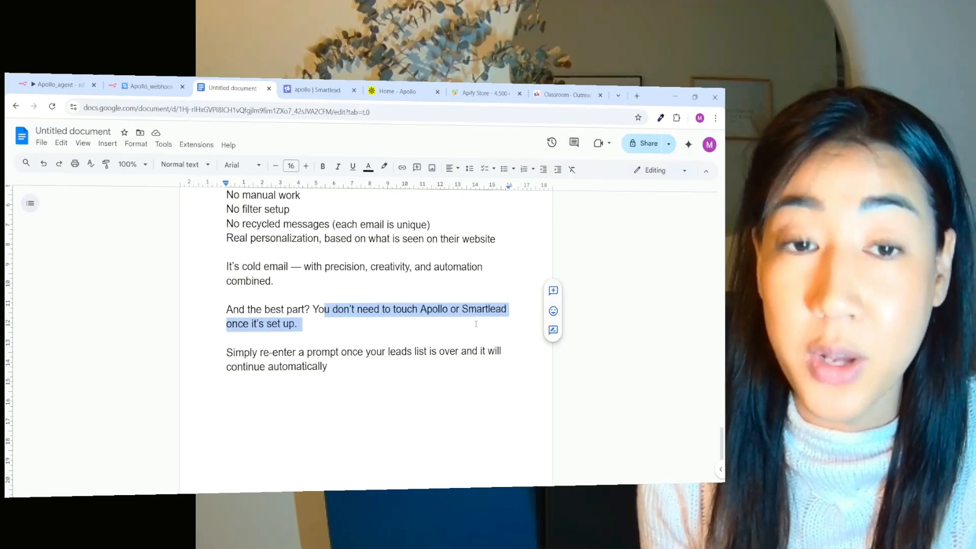
pyautogui.click(476, 325)
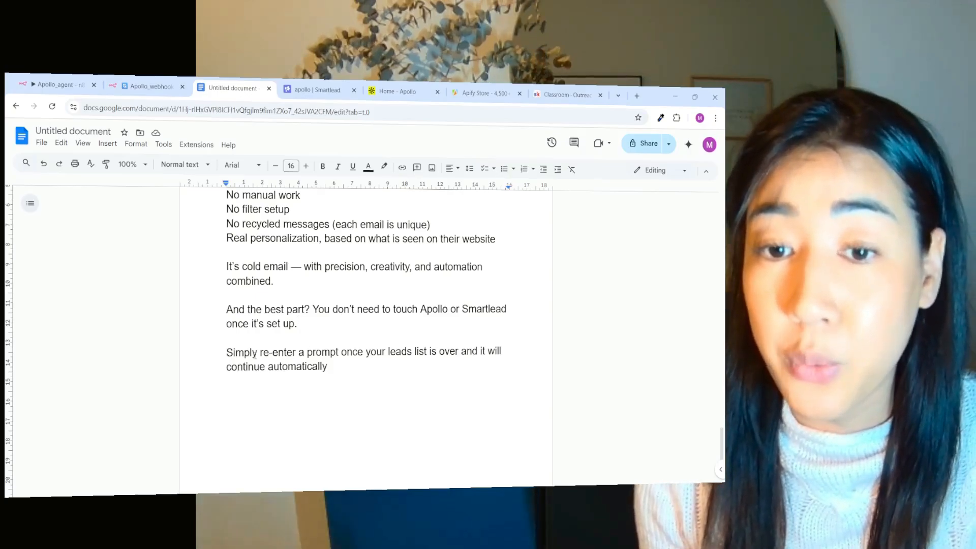
pyautogui.moveTo(259, 353); pyautogui.dragTo(338, 353)
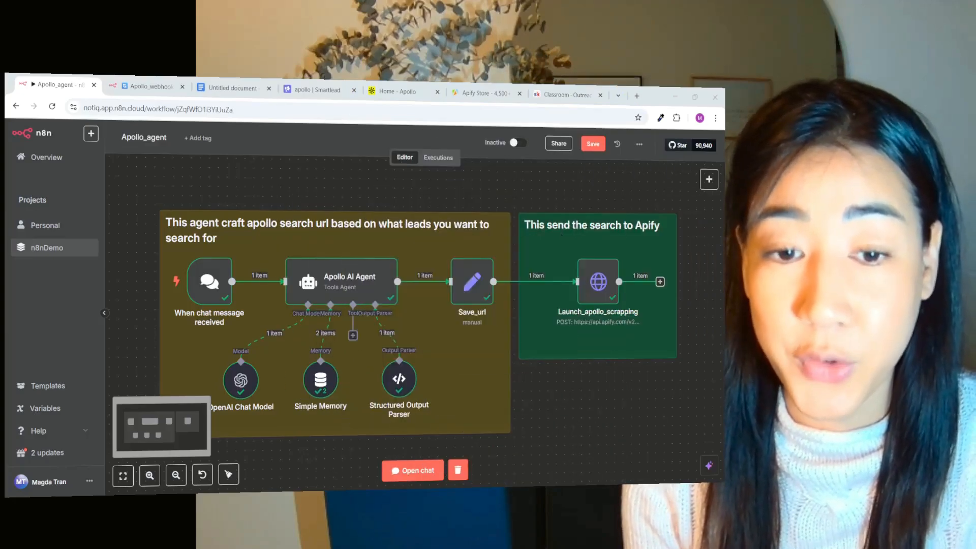
# Step: Start the Apollo_webhook workflow listening for its trigger, then return to Apollo_agent
pyautogui.click(149, 87)
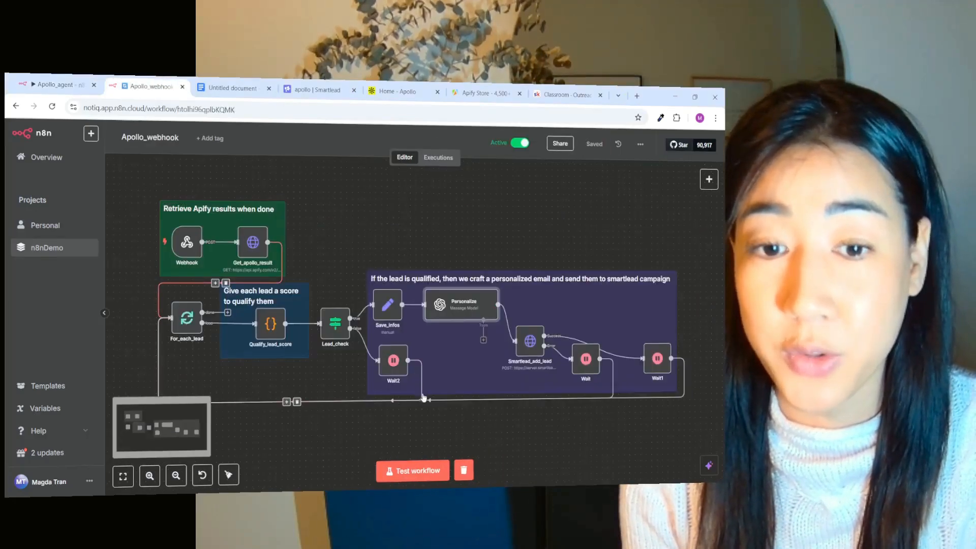
pyautogui.click(413, 470)
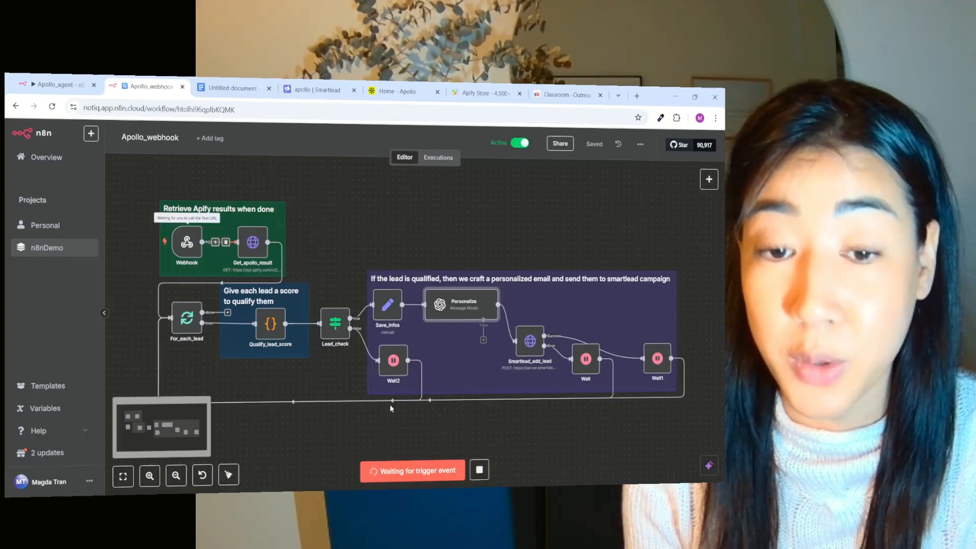
pyautogui.click(57, 85)
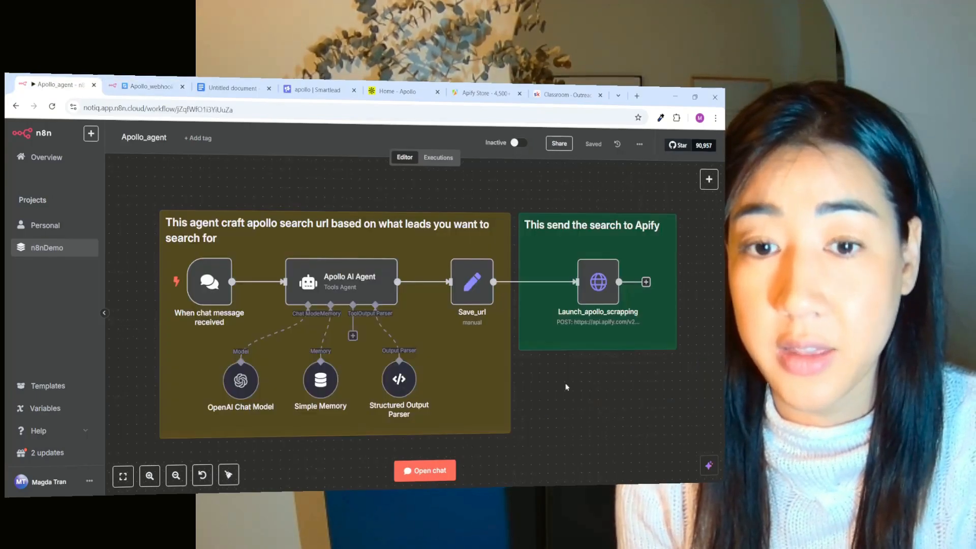
# Step: Send a chat request for CEOs of small SaaS companies in France to run the agent
pyautogui.click(424, 471)
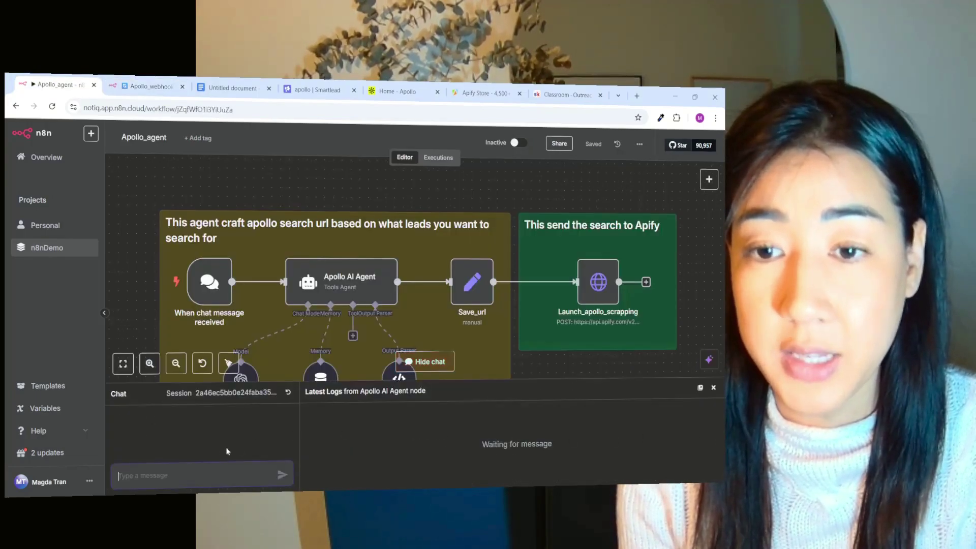
pyautogui.click(193, 476)
pyautogui.write('Find CEO of Saas companies in France of small size companies')
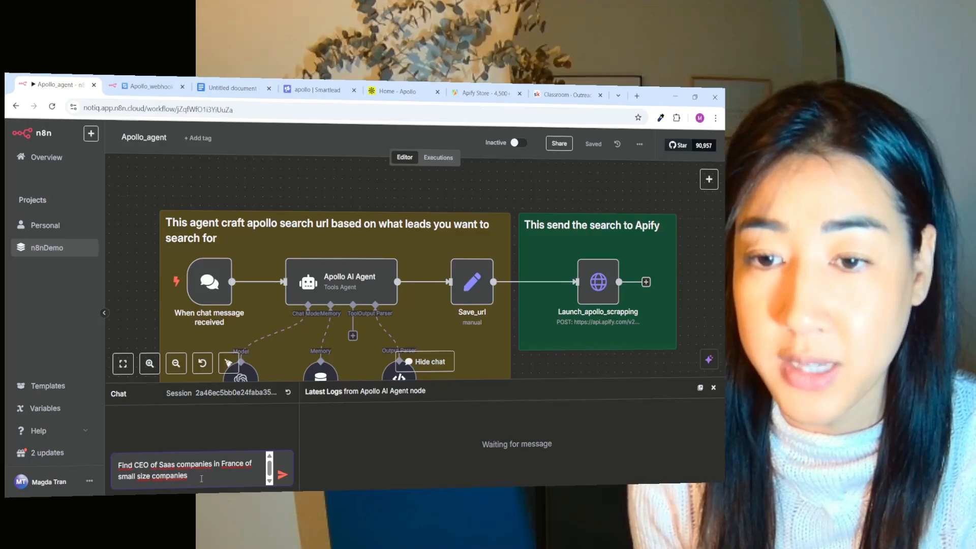
pyautogui.press('Return')
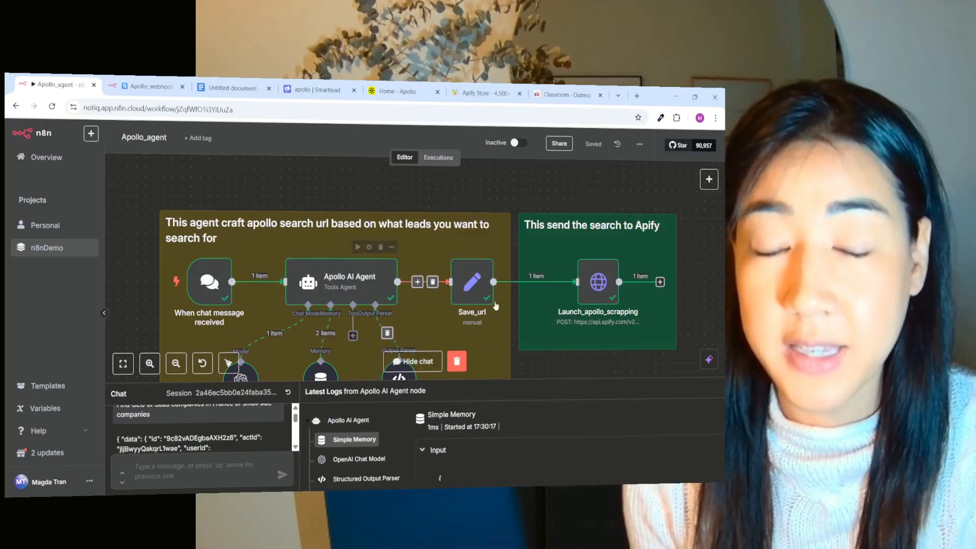
# Step: Check the People search page in the Apollo web app
pyautogui.click(398, 92)
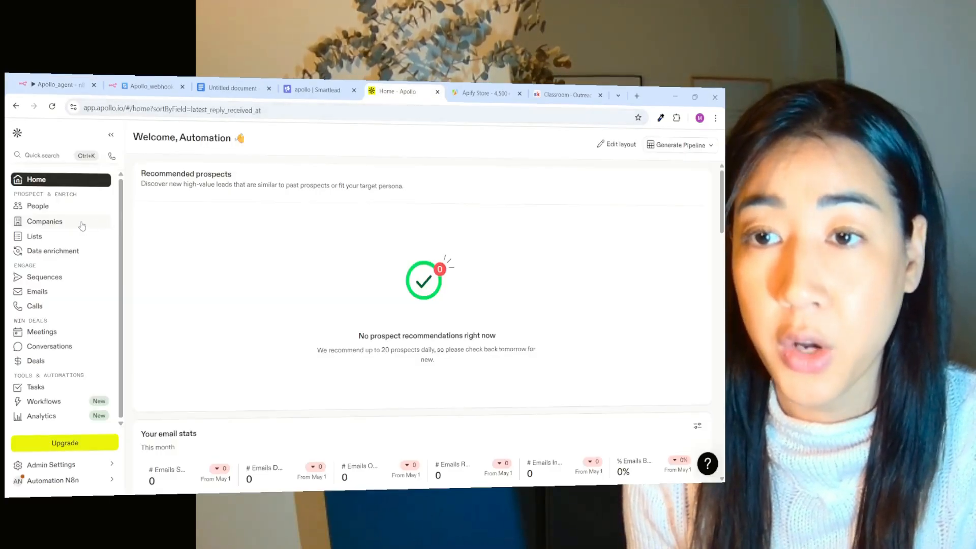
pyautogui.click(37, 205)
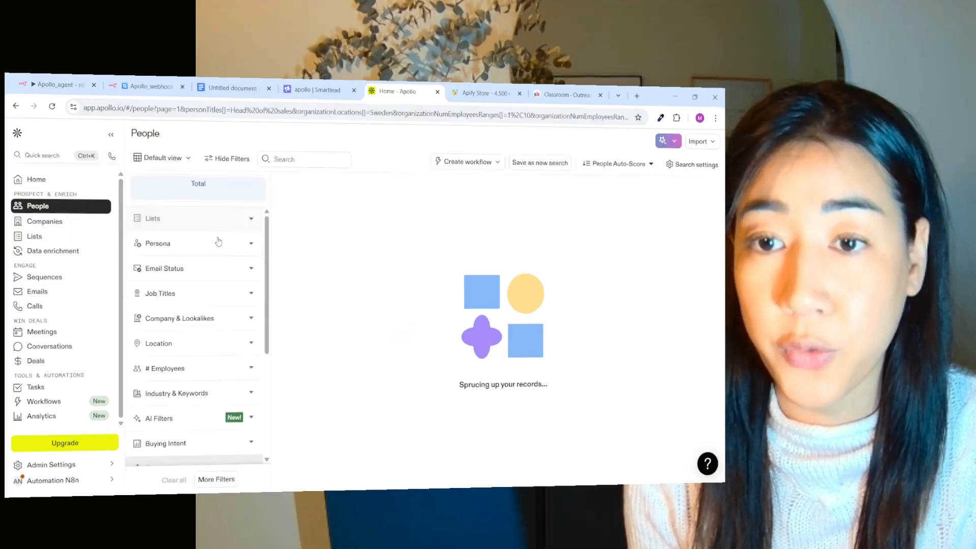
# Step: View the Structured Output Parser's JSON output with the generated Apollo people-search URL
pyautogui.click(55, 86)
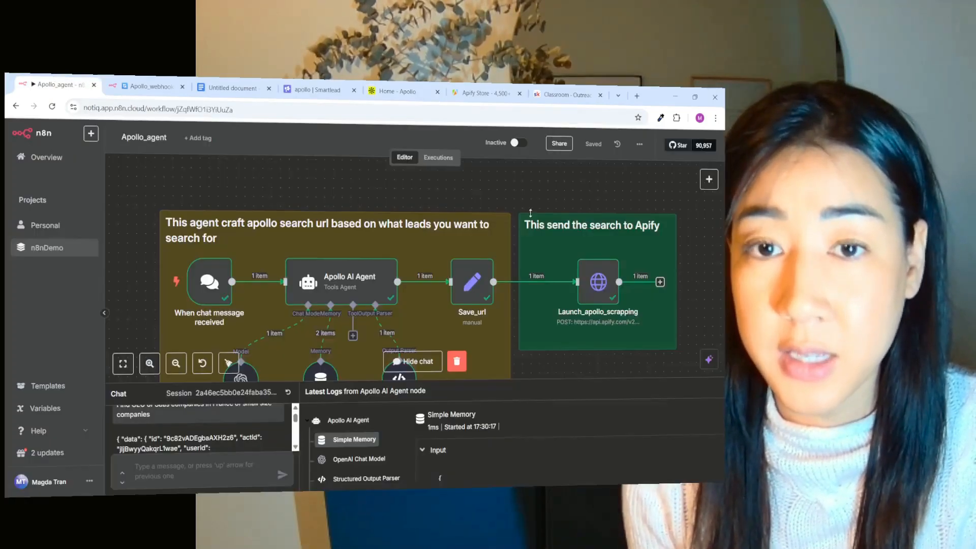
pyautogui.scroll(3, 203, 431)
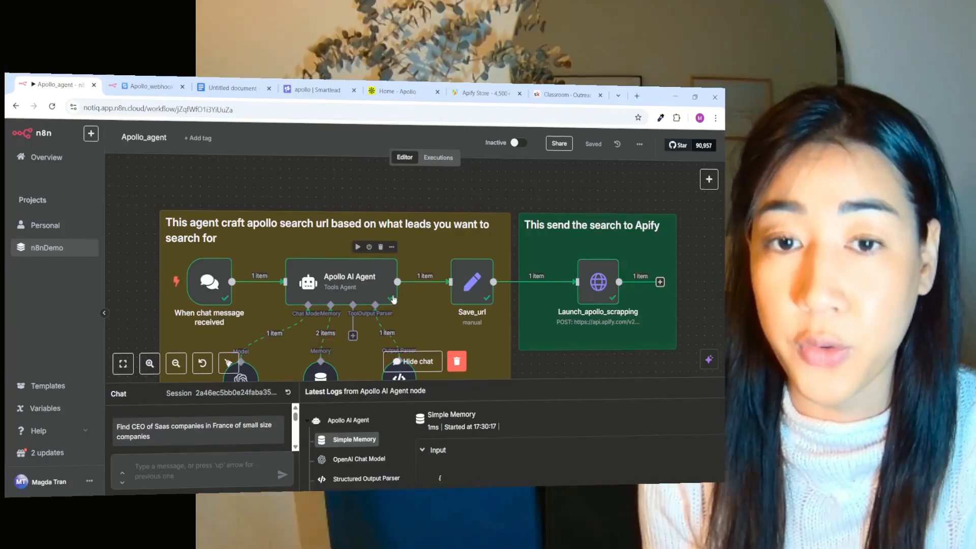
pyautogui.scroll(-1, 412, 351)
pyautogui.moveTo(399, 352)
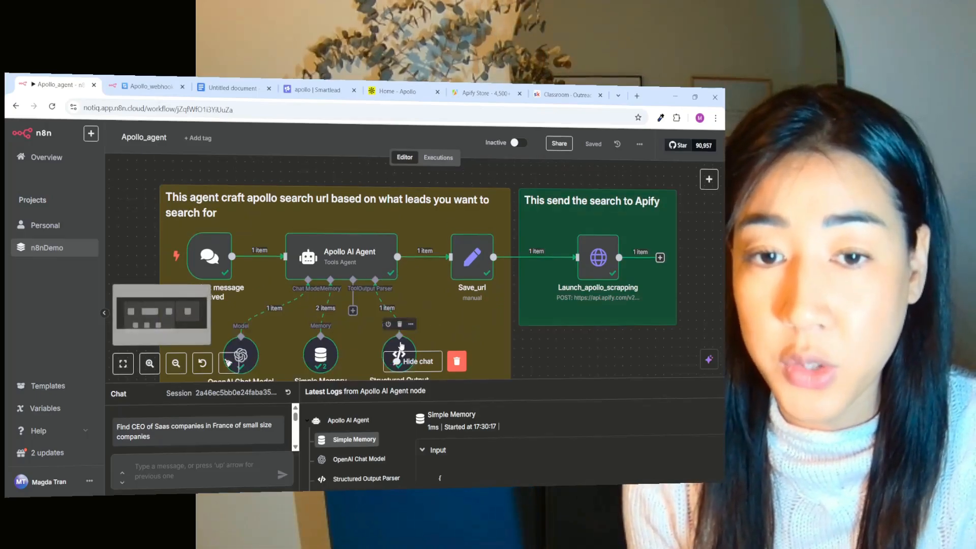
pyautogui.doubleClick(402, 348)
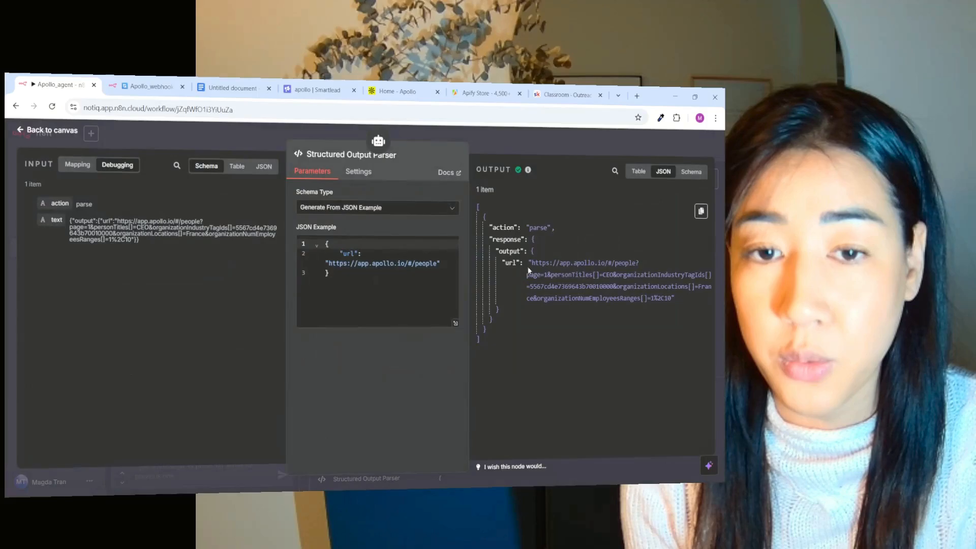
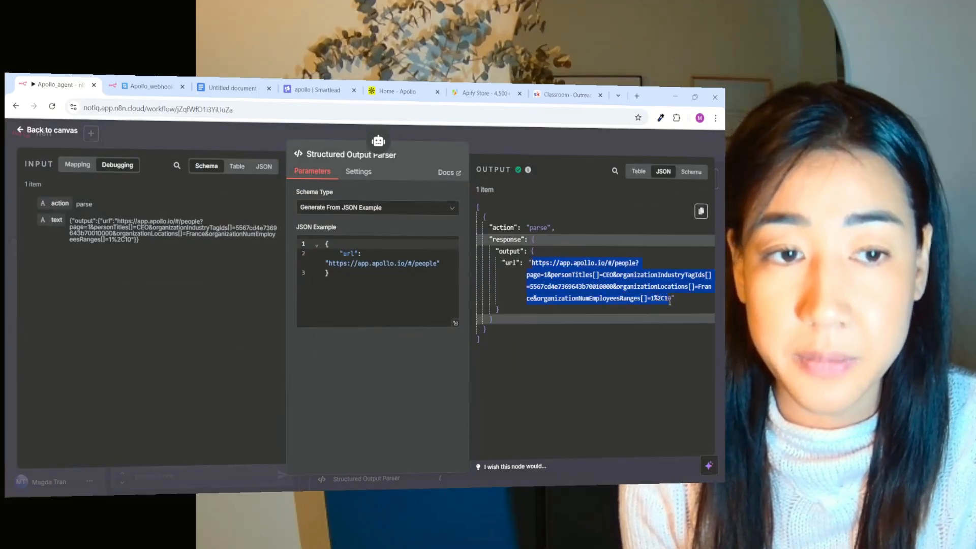
# Step: Load the AI-generated Apollo search URL listing 301 French CEO leads, then return to the Apollo_agent canvas
pyautogui.click(399, 91)
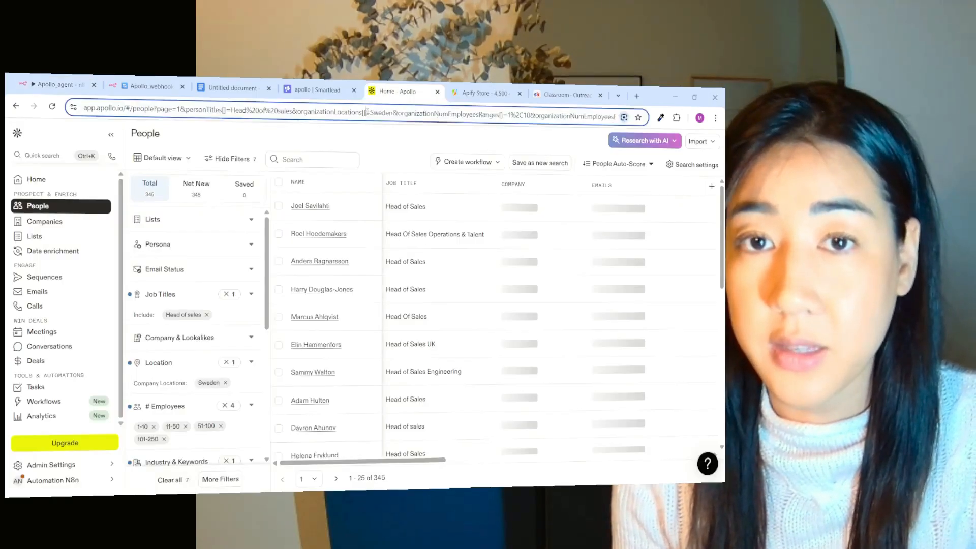
pyautogui.write('https://app.apollo.io/#/people?page=1&personTitles[]=CEO&organizationIndustryTagIds[]=5567cd4e7369643b70010000&organizationLocations[]=France&organizationNumEmployeesRanges[]=1%2C10')
pyautogui.press('Return')
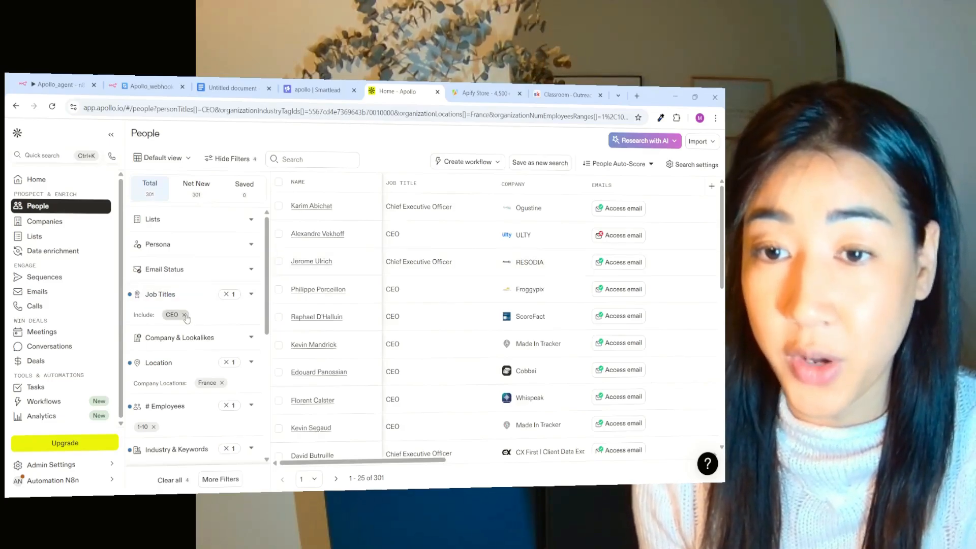
pyautogui.scroll(-2, 193, 326)
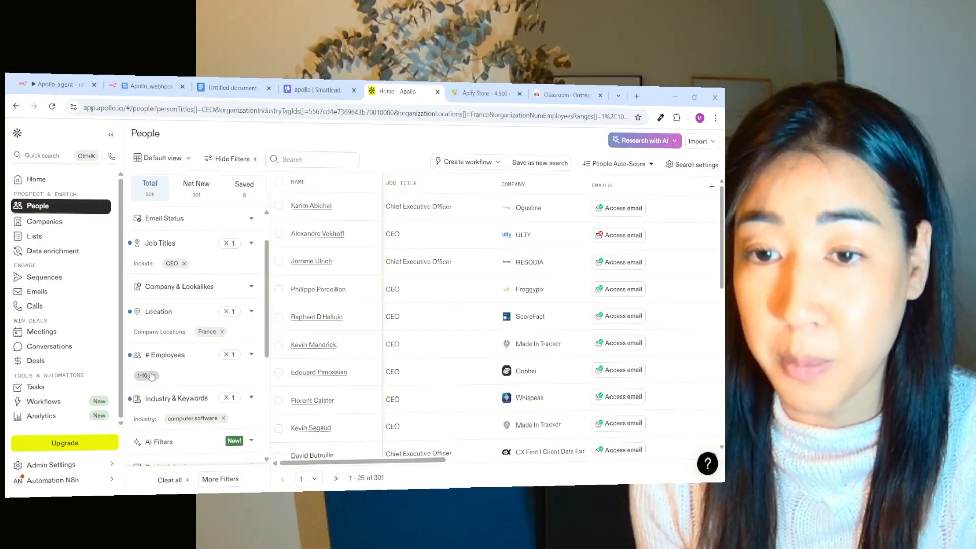
pyautogui.scroll(-2, 153, 376)
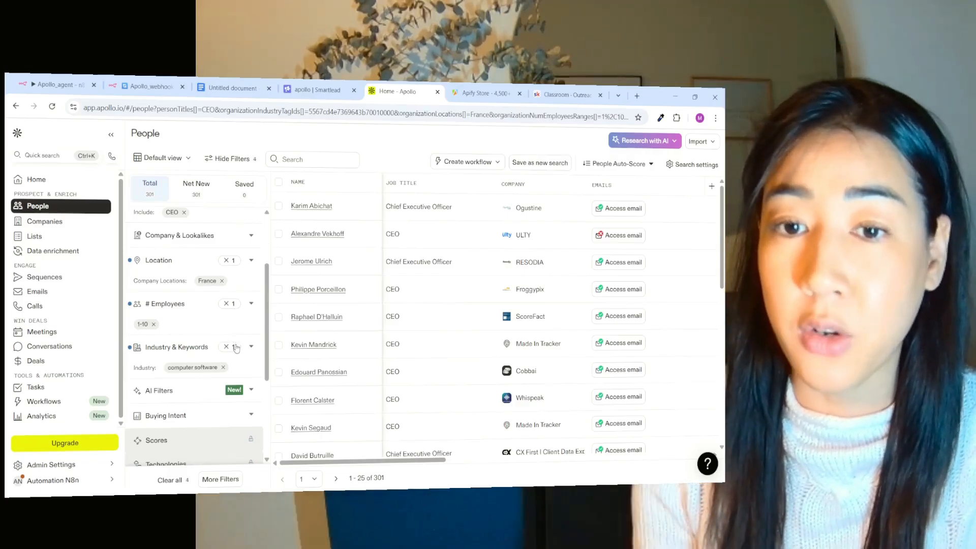
pyautogui.click(57, 85)
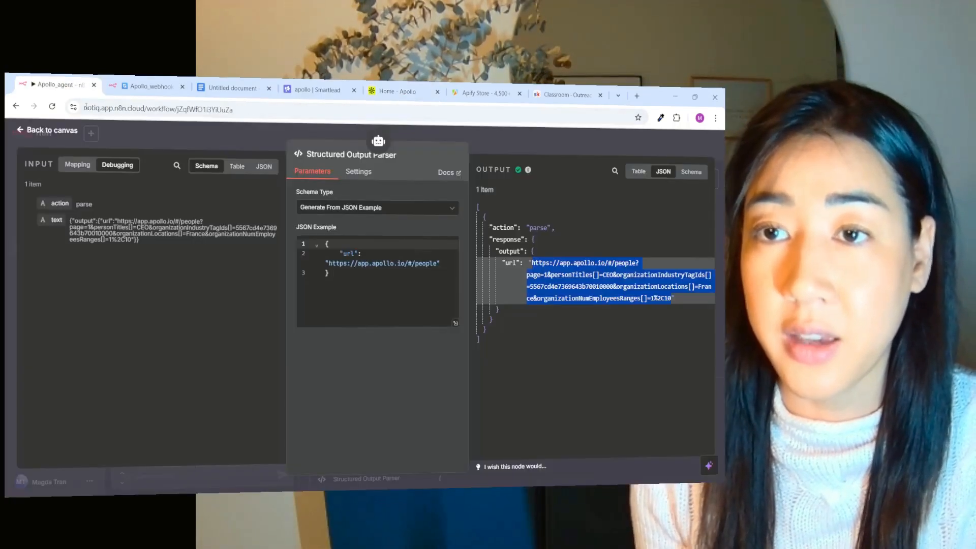
pyautogui.click(50, 131)
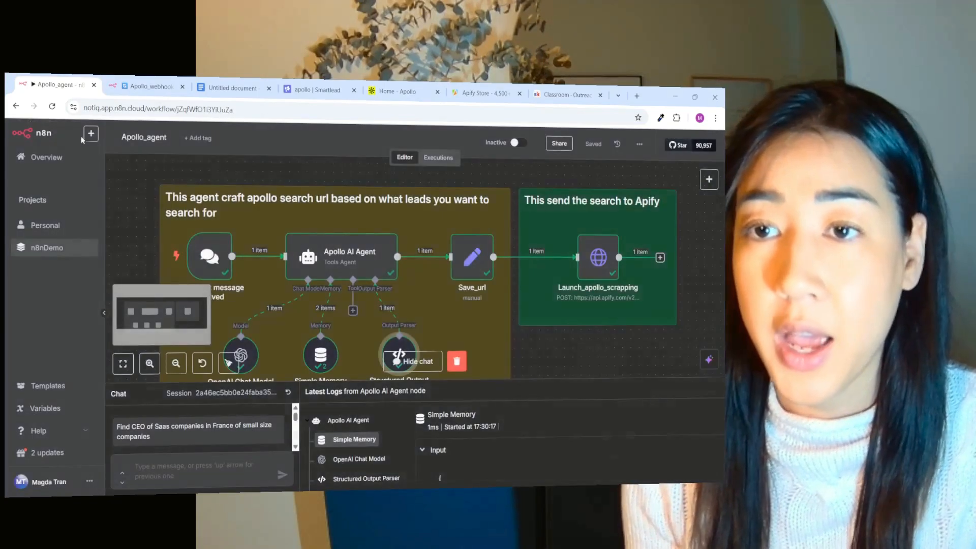
pyautogui.moveTo(535, 257)
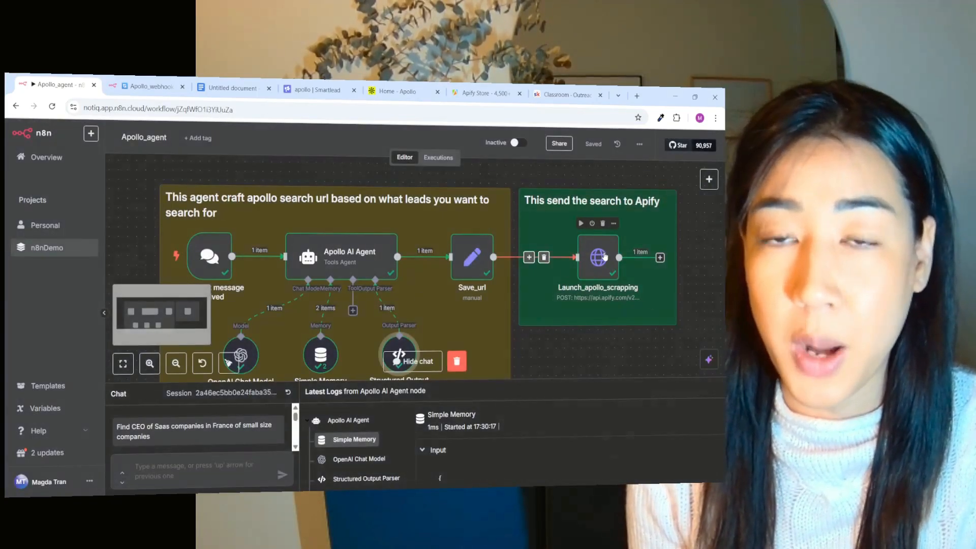
# Step: Review the Apollo results, then bring up the Apollo Scraper - Scrape upto 50k Leads actor in the Apify store
pyautogui.click(397, 92)
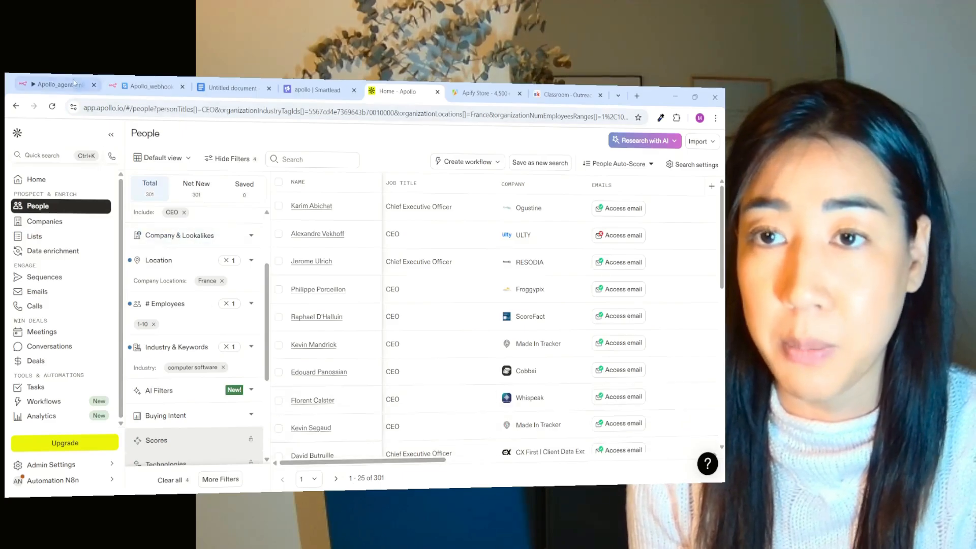
pyautogui.click(58, 85)
pyautogui.moveTo(598, 258)
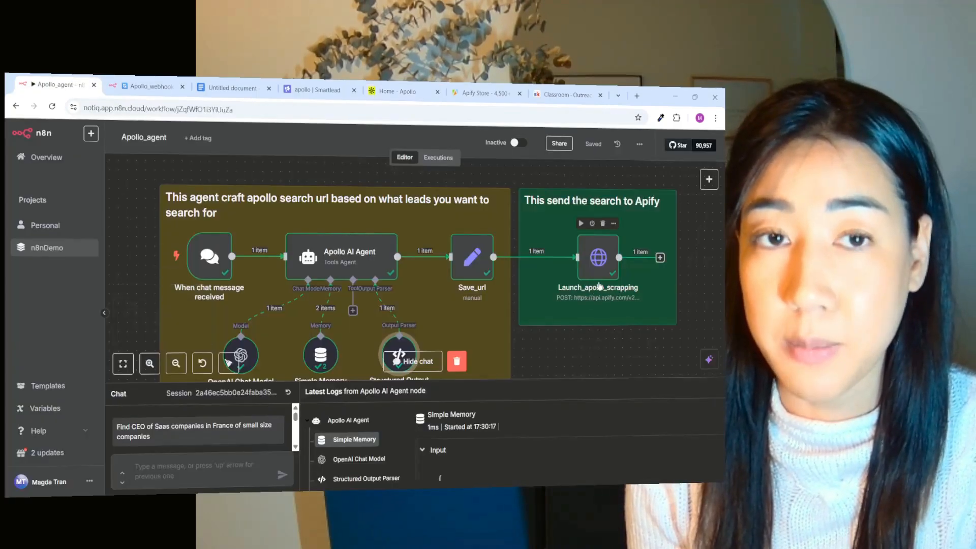
pyautogui.click(488, 93)
pyautogui.scroll(5, 305, 306)
pyautogui.scroll(-1, 260, 279)
pyautogui.click(228, 321)
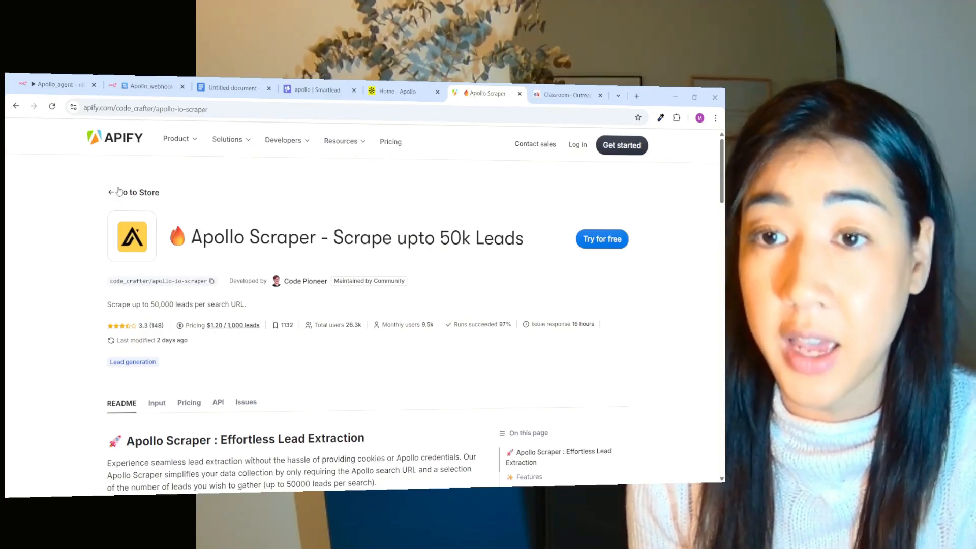
# Step: Compare the Get Work & Personal Emails scraper in the Apify store, then switch to the Apollo_webhook workflow
pyautogui.click(134, 192)
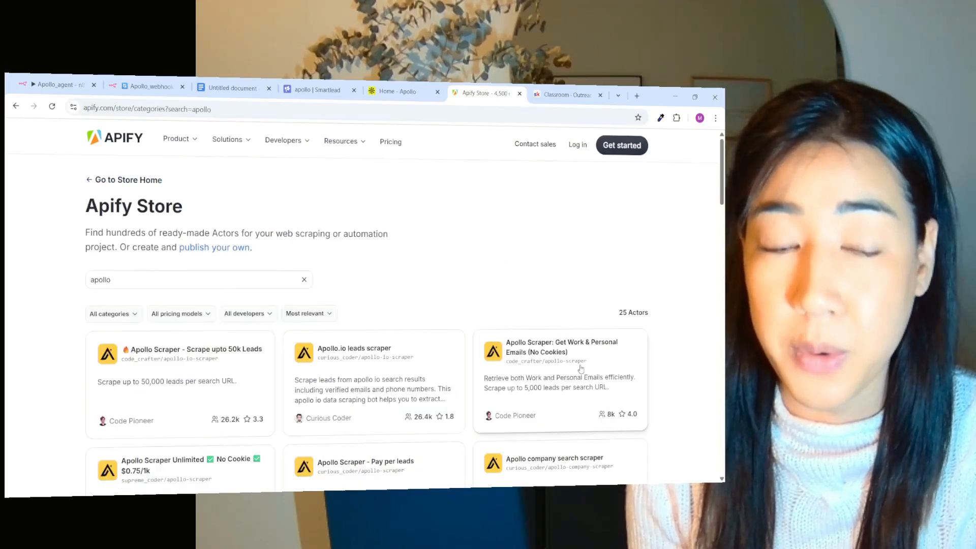
pyautogui.click(580, 368)
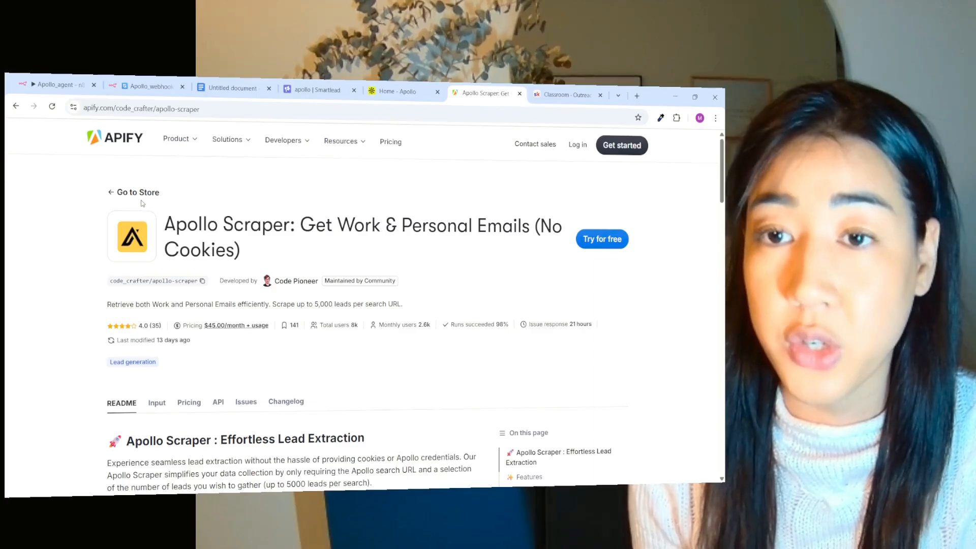
pyautogui.click(138, 193)
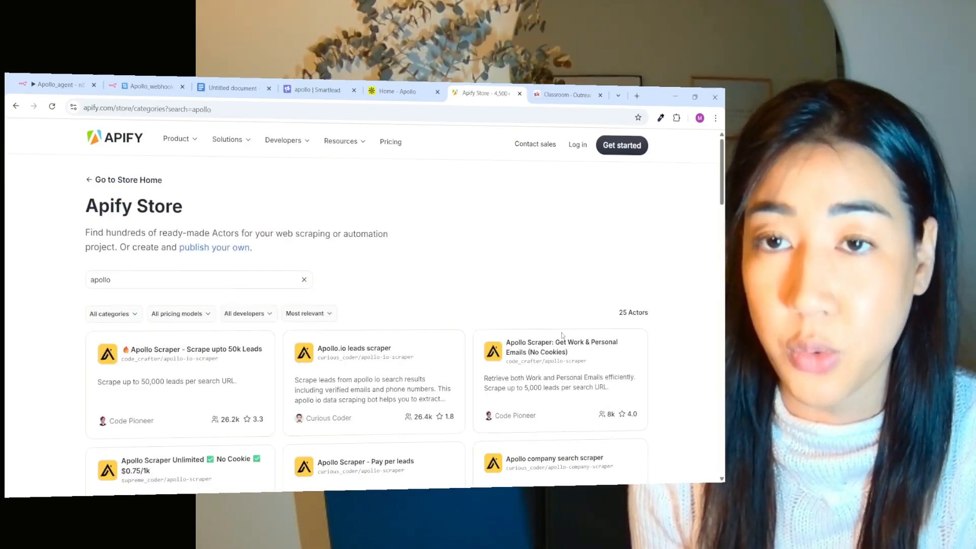
pyautogui.click(149, 87)
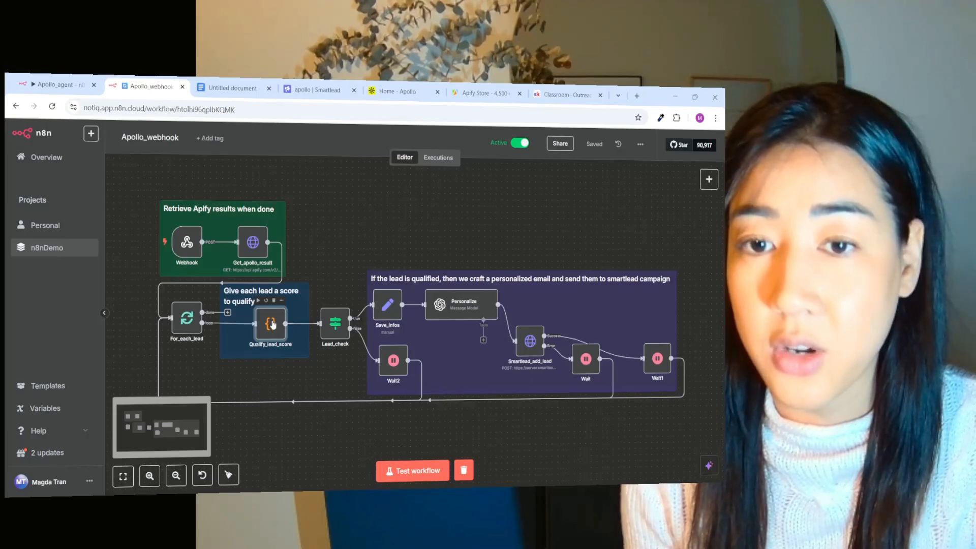
# Step: Review the Qualify_lead_score JavaScript that scores leads by industry, then select the Personalize node
pyautogui.doubleClick(272, 324)
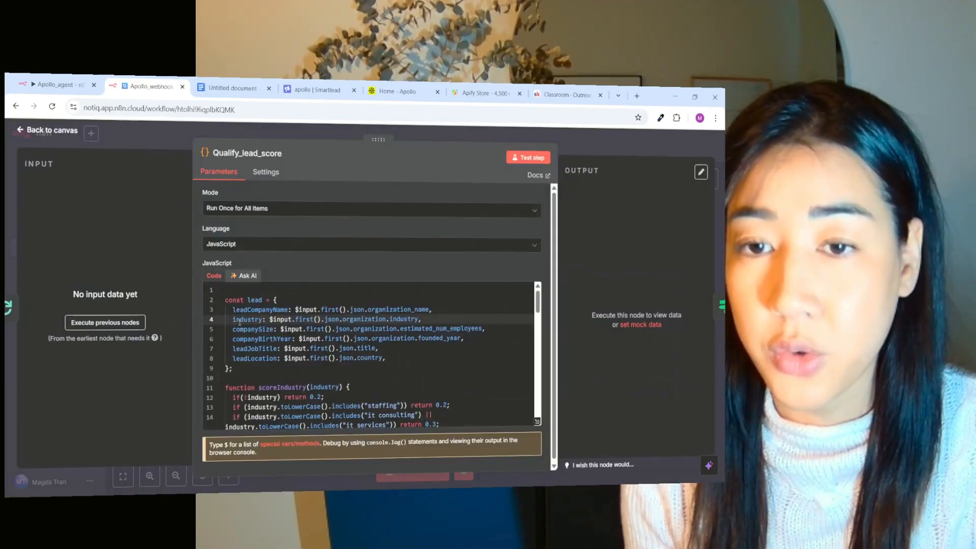
pyautogui.click(45, 131)
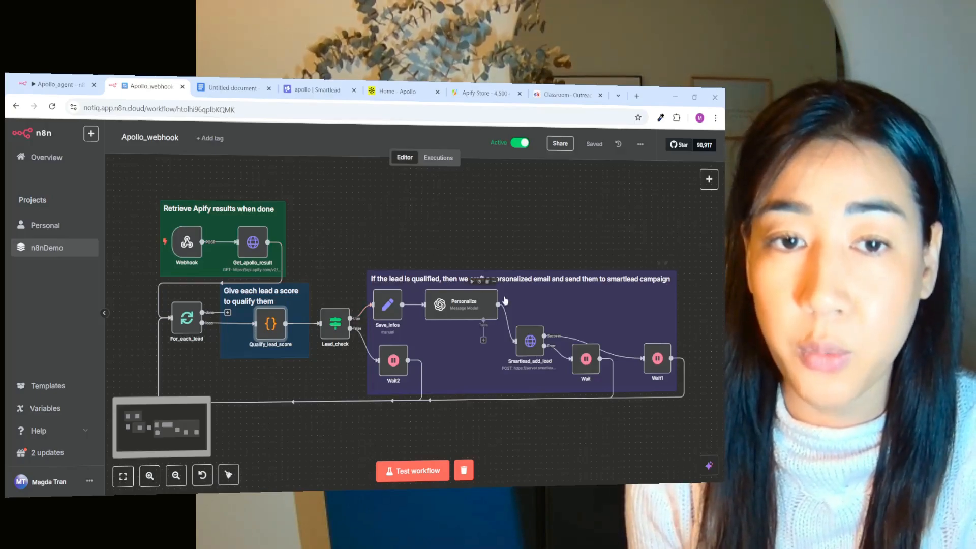
pyautogui.moveTo(627, 299)
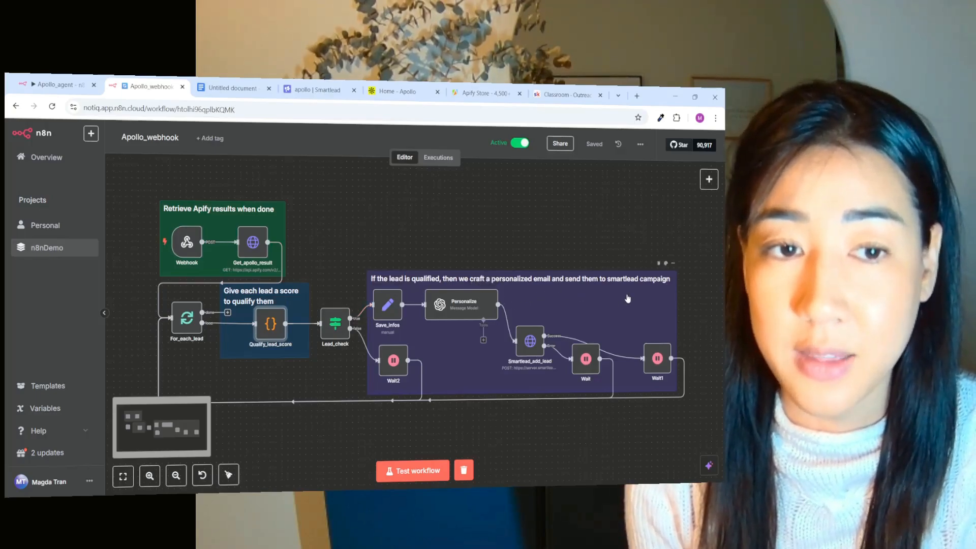
pyautogui.click(468, 308)
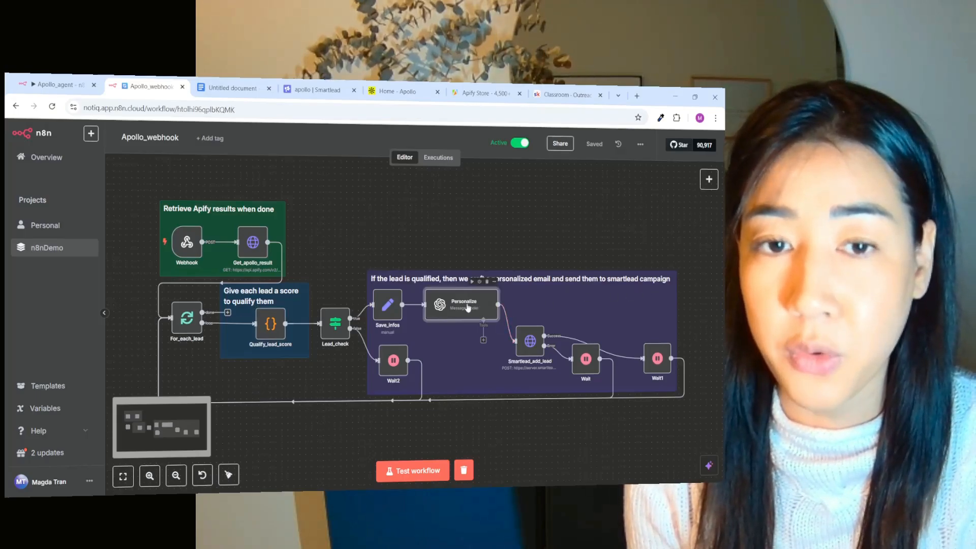
# Step: Read the full GPT-4.1-mini email-personalization prompt in the Personalize node's expression editor
pyautogui.doubleClick(468, 308)
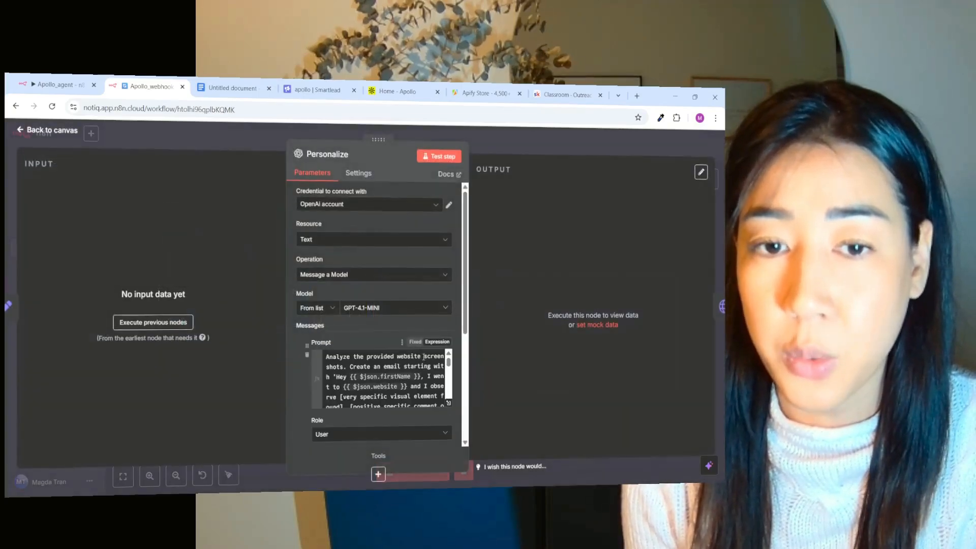
pyautogui.click(447, 410)
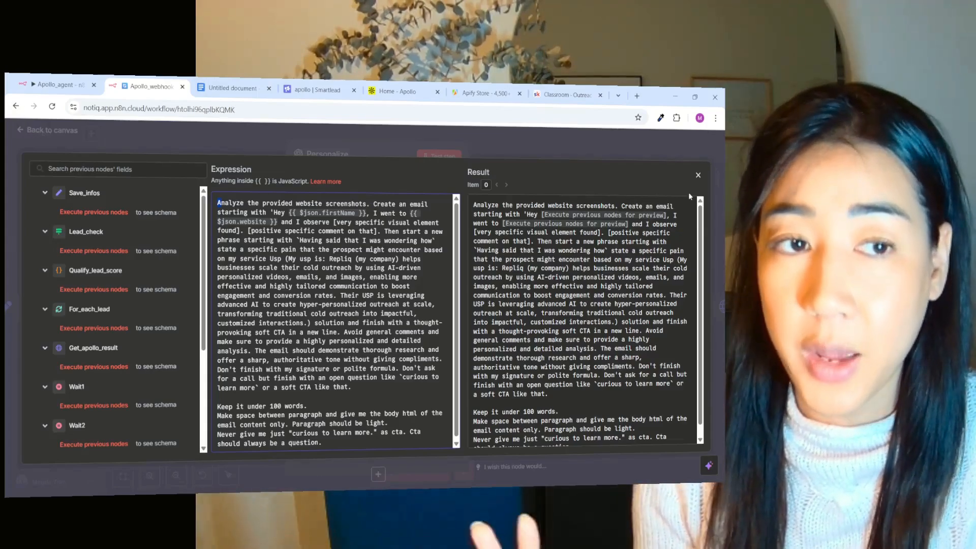
pyautogui.click(698, 177)
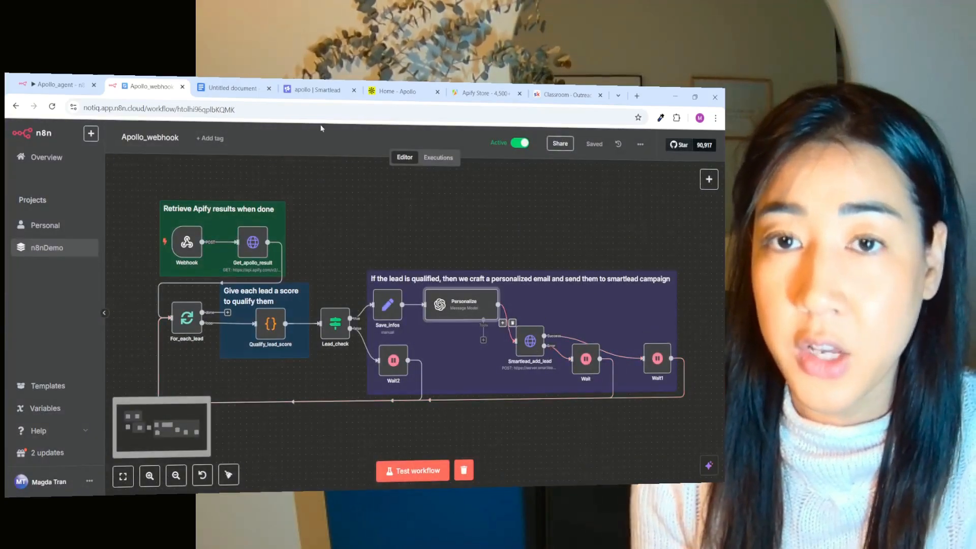
# Step: Reload the Smartlead apollo campaign so its 69 added leads appear, then edit the campaign
pyautogui.click(317, 91)
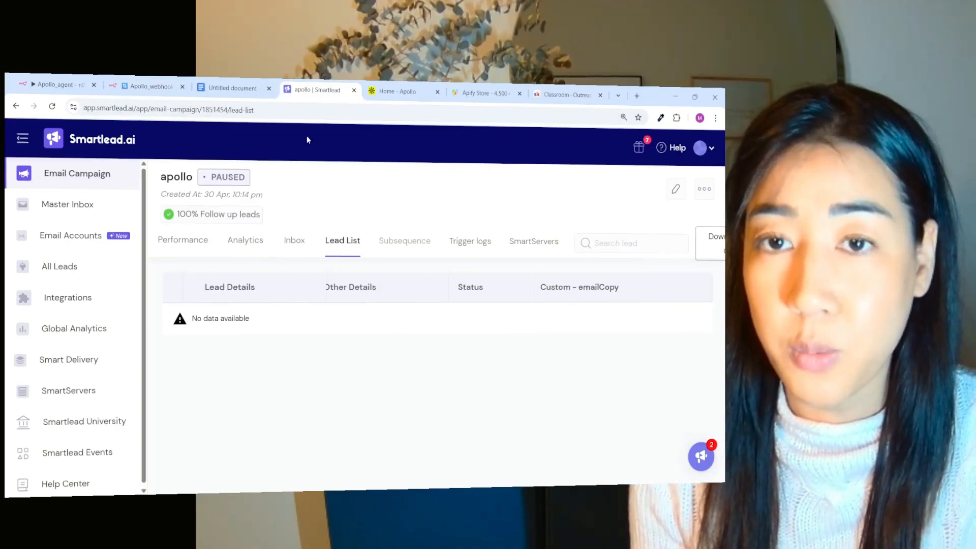
pyautogui.click(169, 109)
pyautogui.press('Return')
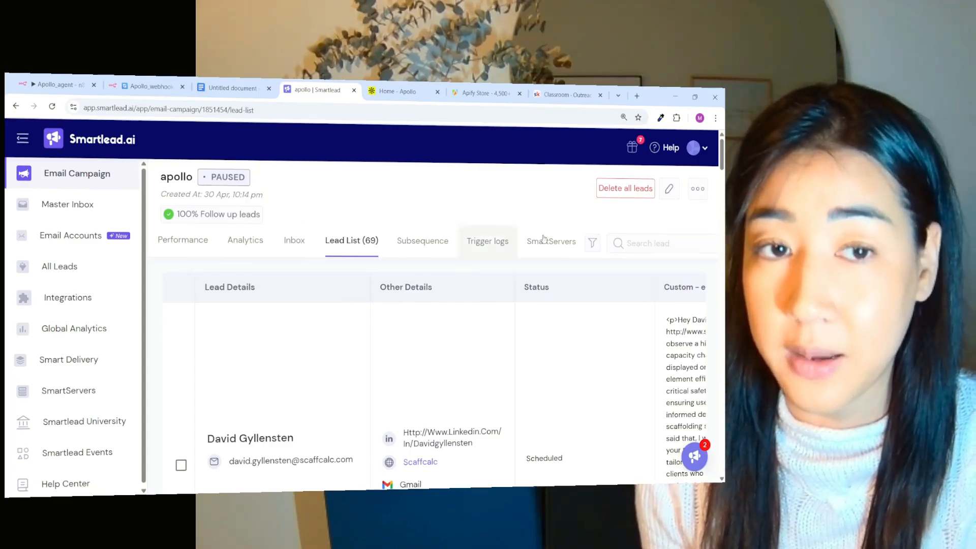
pyautogui.click(668, 189)
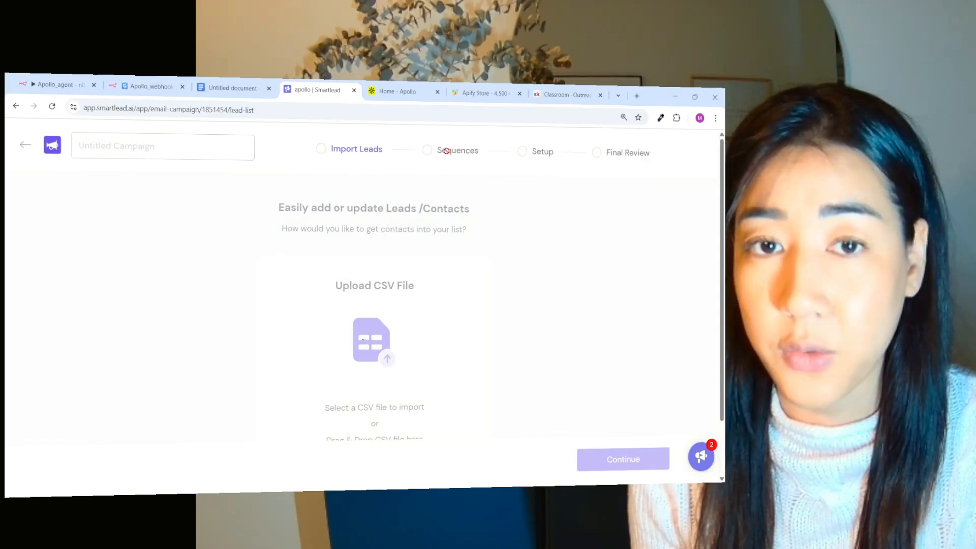
# Step: Go to the campaign's Final Review and read through the first lead's personalized email paragraph by paragraph
pyautogui.click(445, 151)
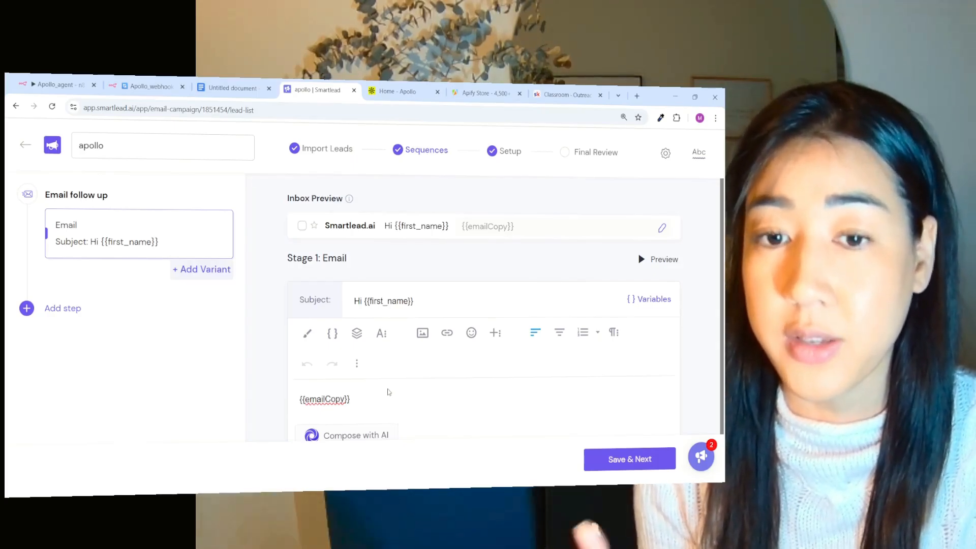
pyautogui.click(595, 151)
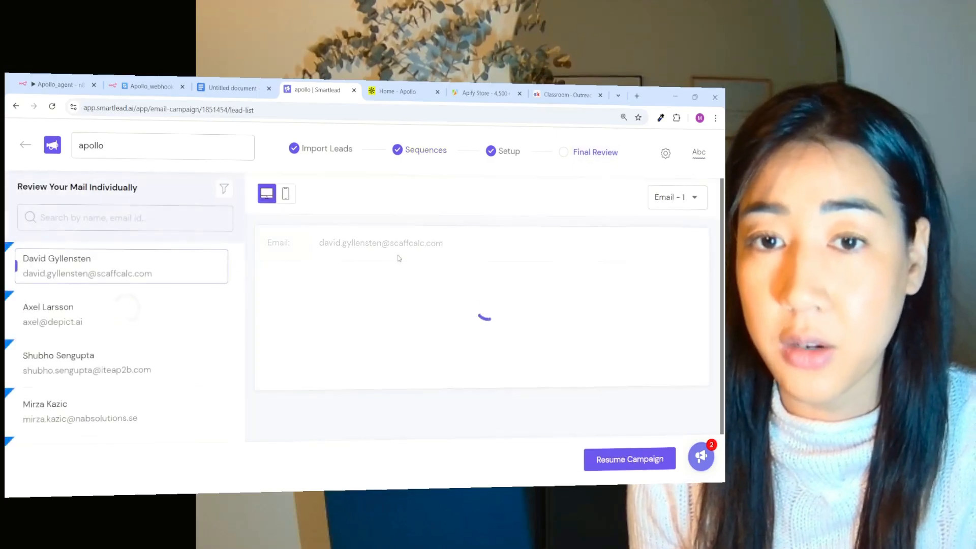
pyautogui.scroll(-1, 336, 390)
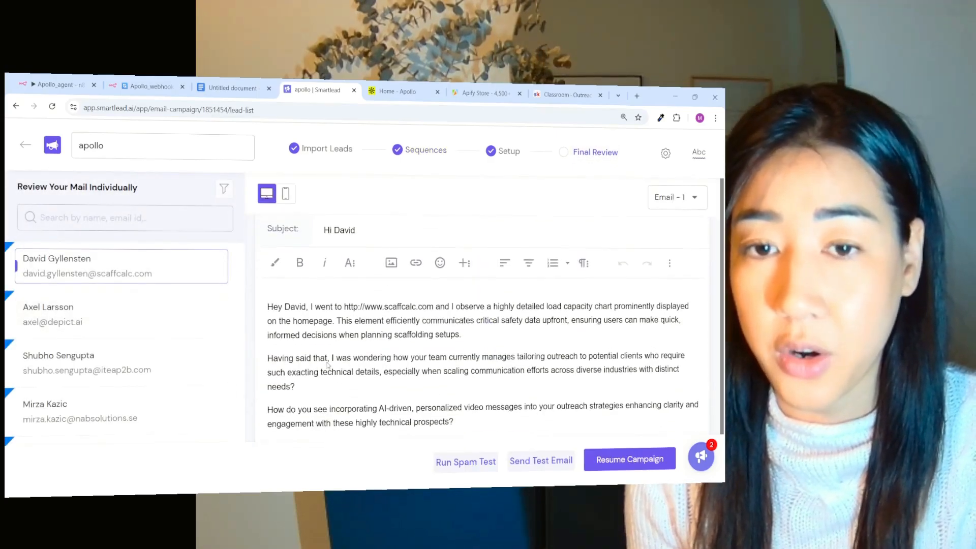
pyautogui.moveTo(267, 306); pyautogui.dragTo(499, 336)
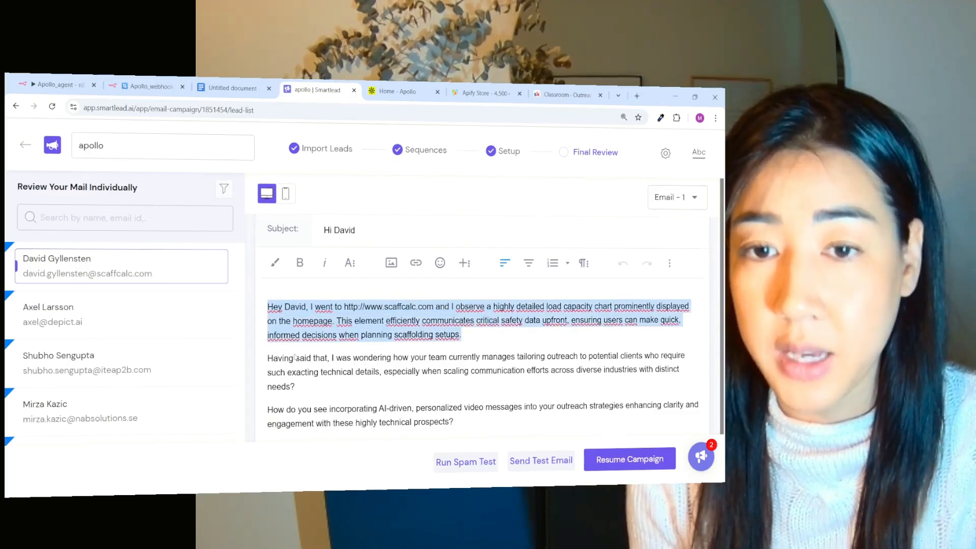
pyautogui.moveTo(268, 355); pyautogui.dragTo(298, 386)
pyautogui.scroll(-1, 348, 369)
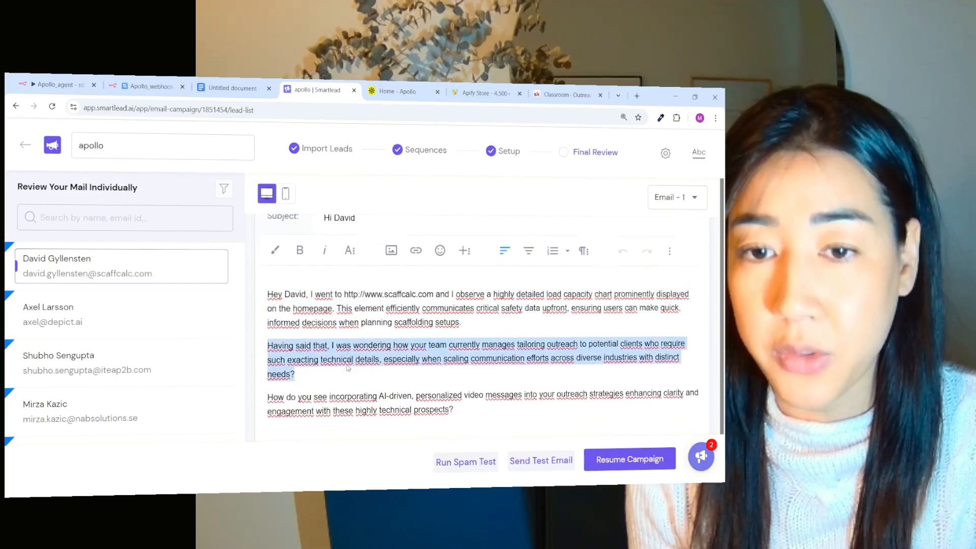
pyautogui.scroll(-1, 347, 368)
pyautogui.click(267, 357)
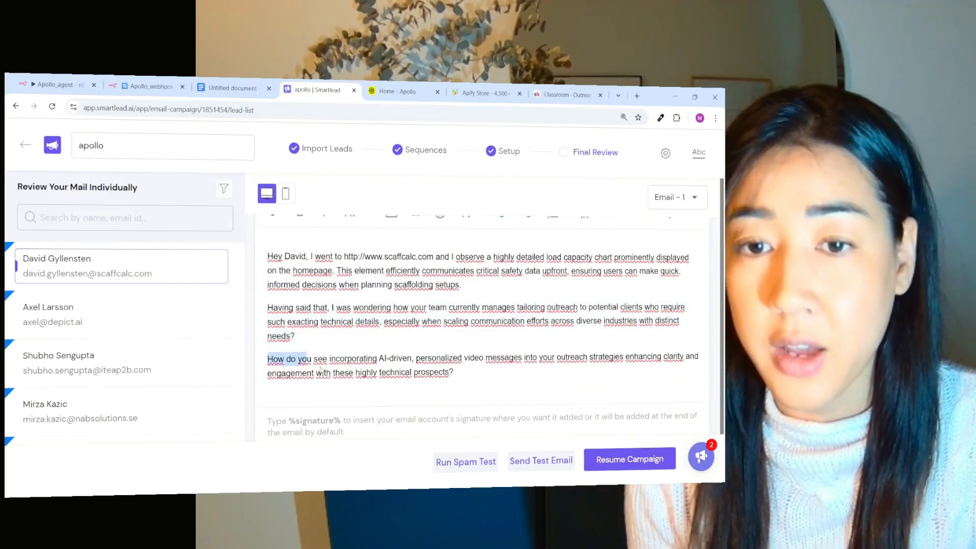
pyautogui.moveTo(268, 357); pyautogui.dragTo(458, 374)
pyautogui.click(458, 374)
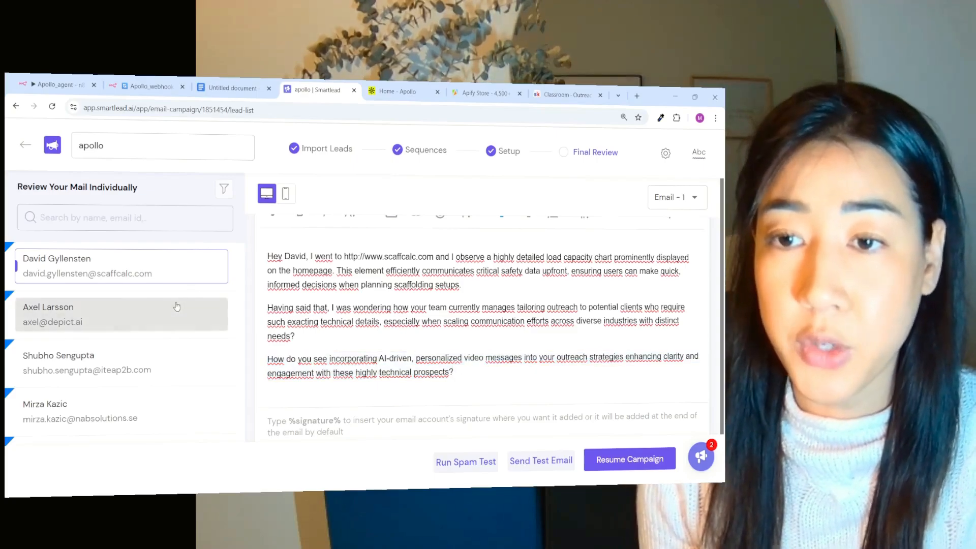
# Step: Read the personalized emails of the following leads one by one, ending on the frejaeid.se lead
pyautogui.click(177, 306)
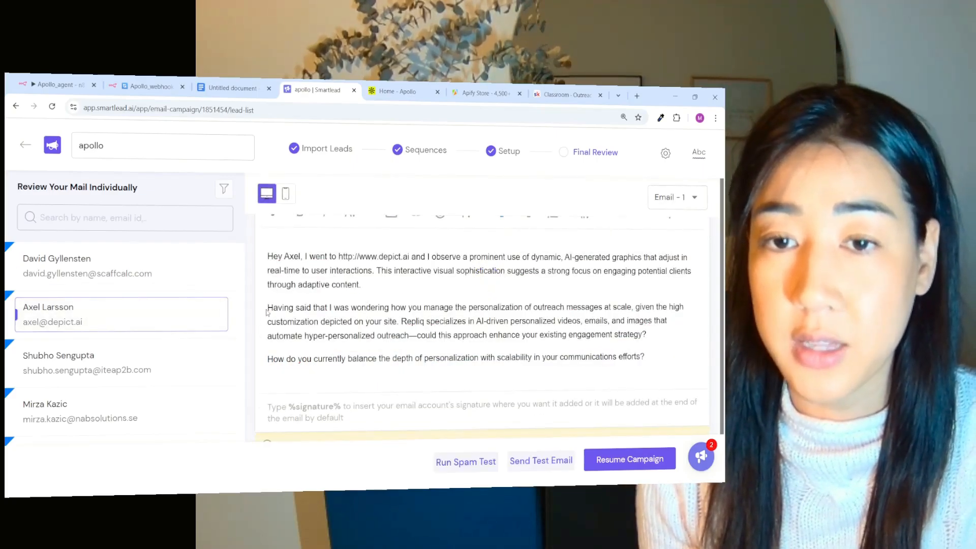
pyautogui.moveTo(268, 309); pyautogui.dragTo(534, 357)
pyautogui.click(284, 358)
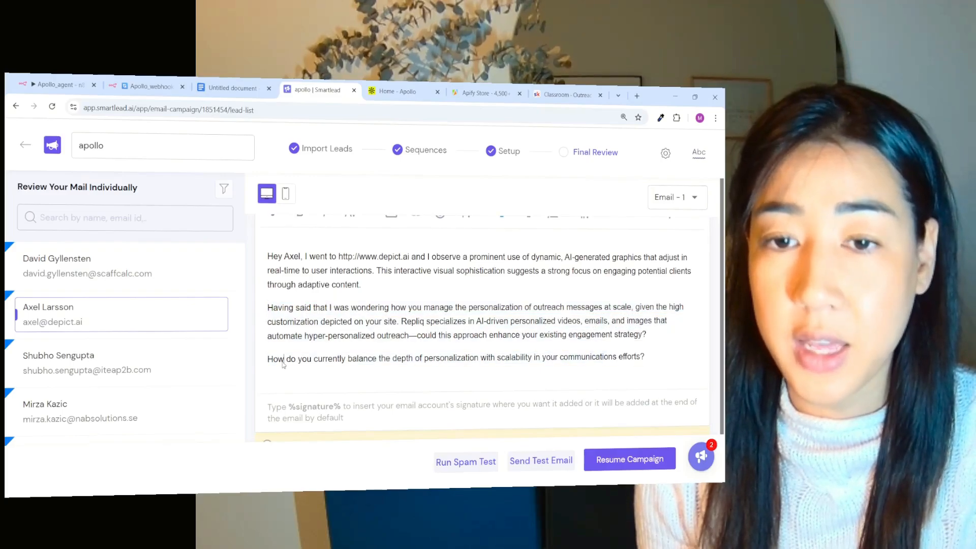
pyautogui.moveTo(268, 358); pyautogui.dragTo(645, 359)
pyautogui.click(190, 374)
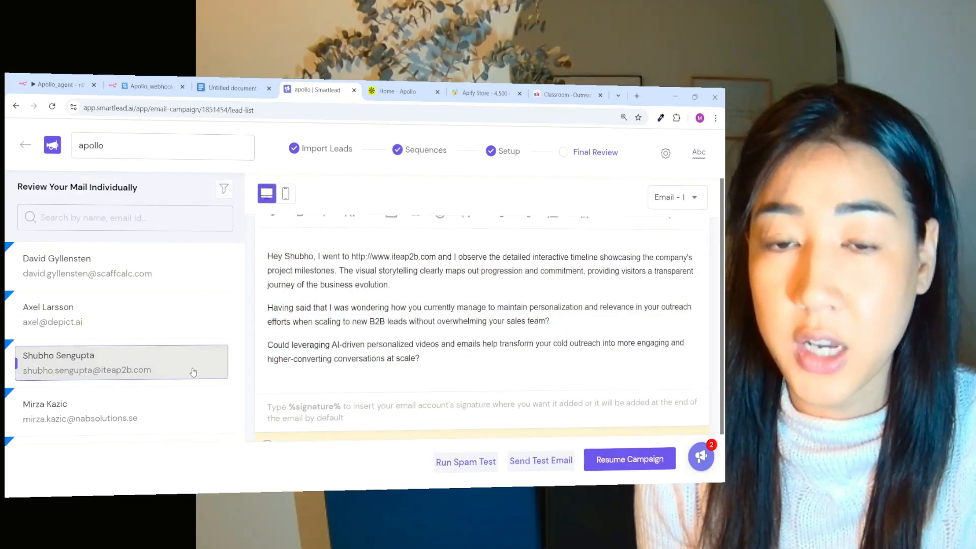
pyautogui.click(178, 418)
pyautogui.scroll(-5, 178, 412)
pyautogui.click(122, 395)
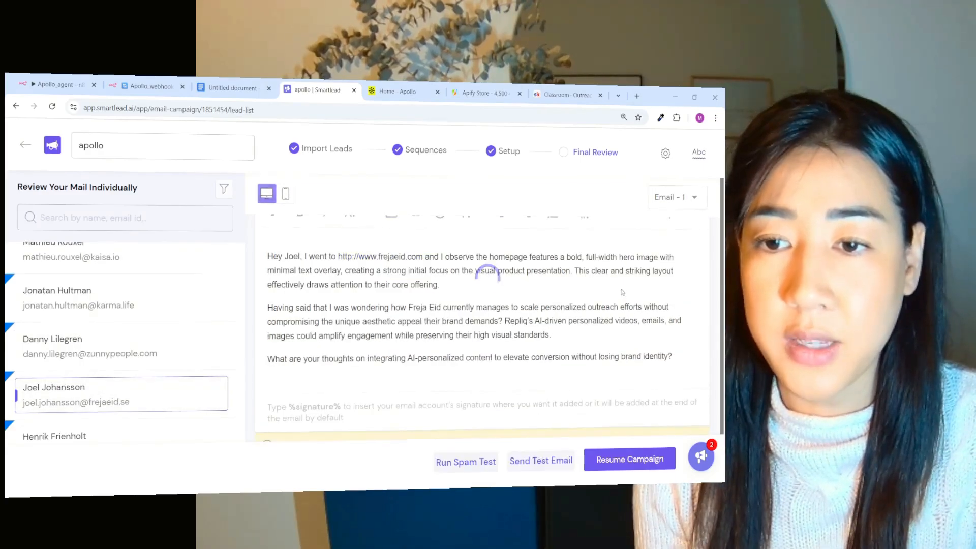
pyautogui.scroll(-2, 450, 302)
pyautogui.scroll(3, 451, 302)
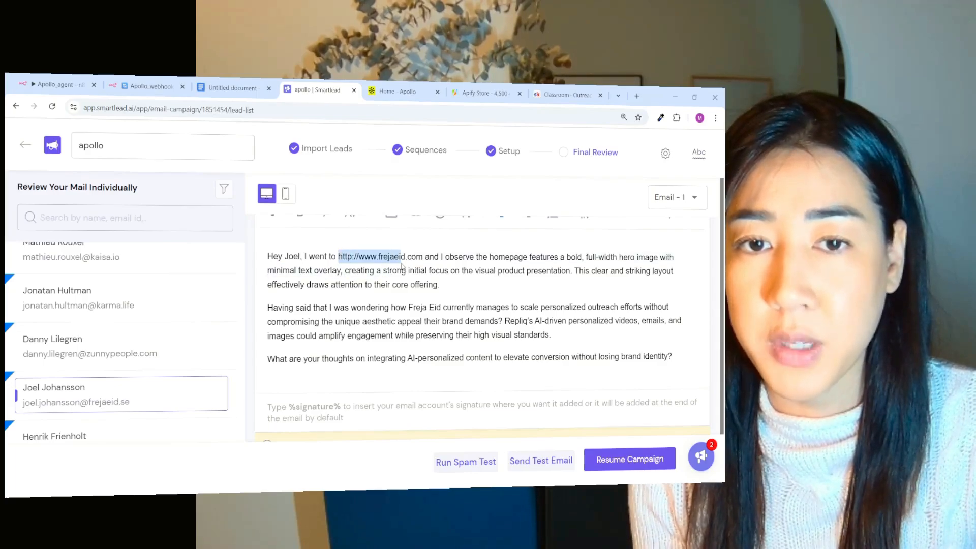
# Step: Open frejaeid.com in a new tab to verify the email's claims, then return to the Smartlead review
pyautogui.click(639, 97)
pyautogui.write('http://www.frejaeid.com')
pyautogui.press('Return')
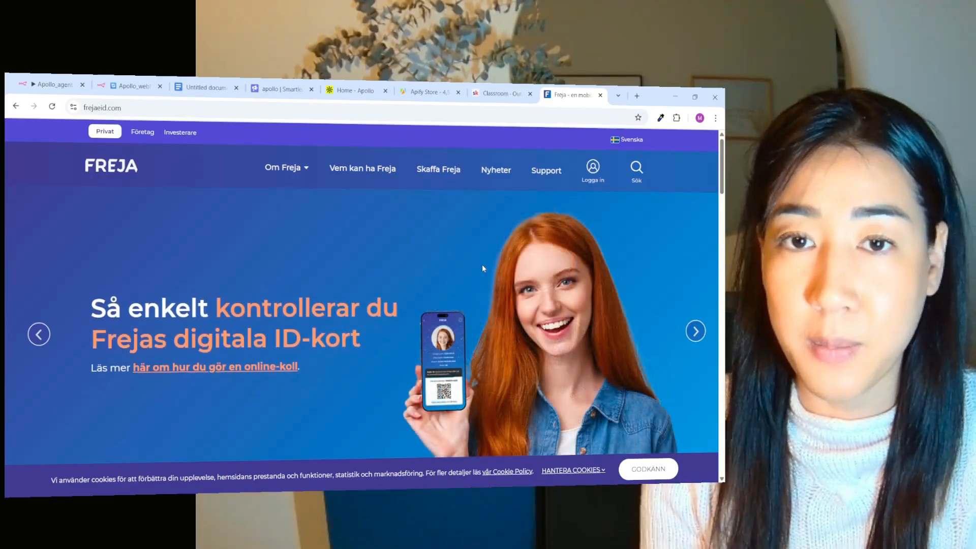
pyautogui.hotkey('ctrl', 'Tab')
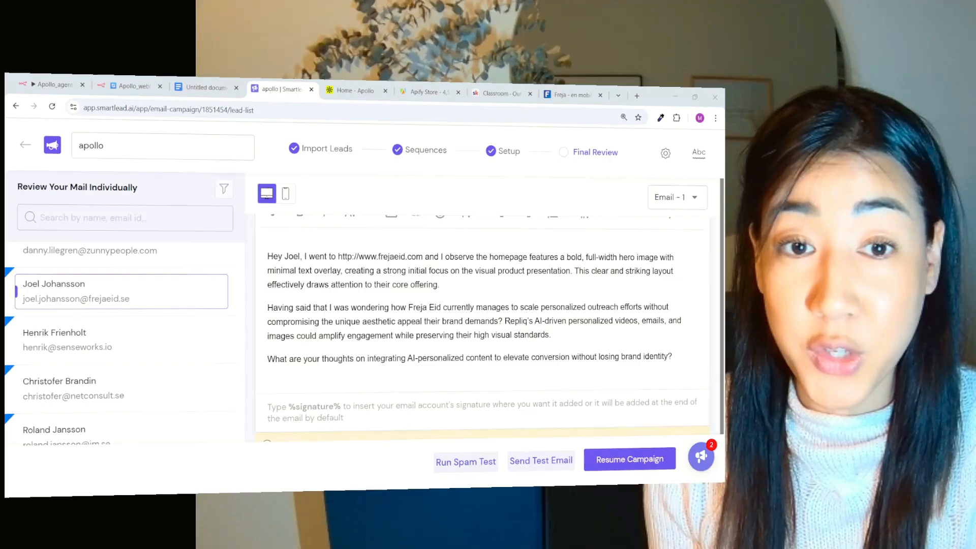
# Step: Run the Apollo agent on a Head of Sales in Swedish tech request and copy the generated search URL from the parser output
pyautogui.click(54, 86)
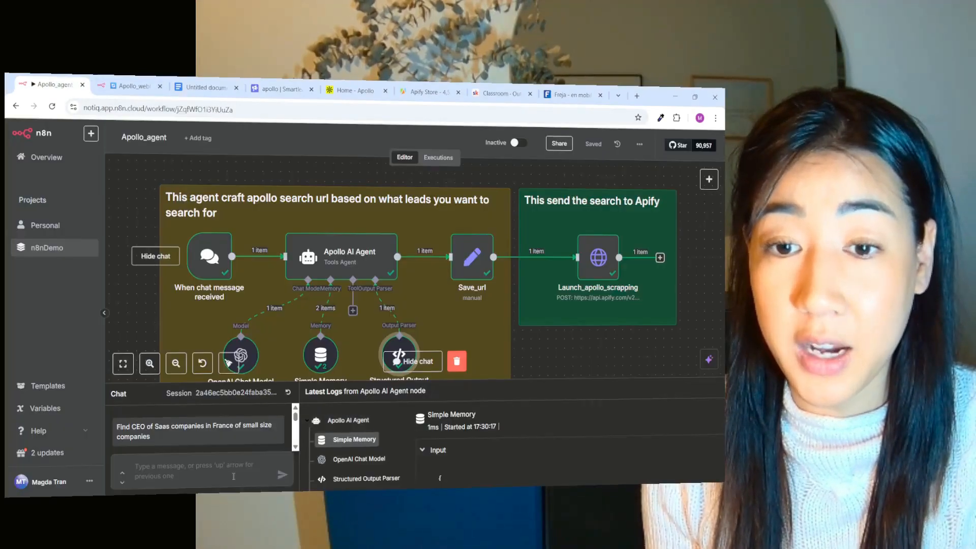
pyautogui.hotkey('ctrl', 'v')
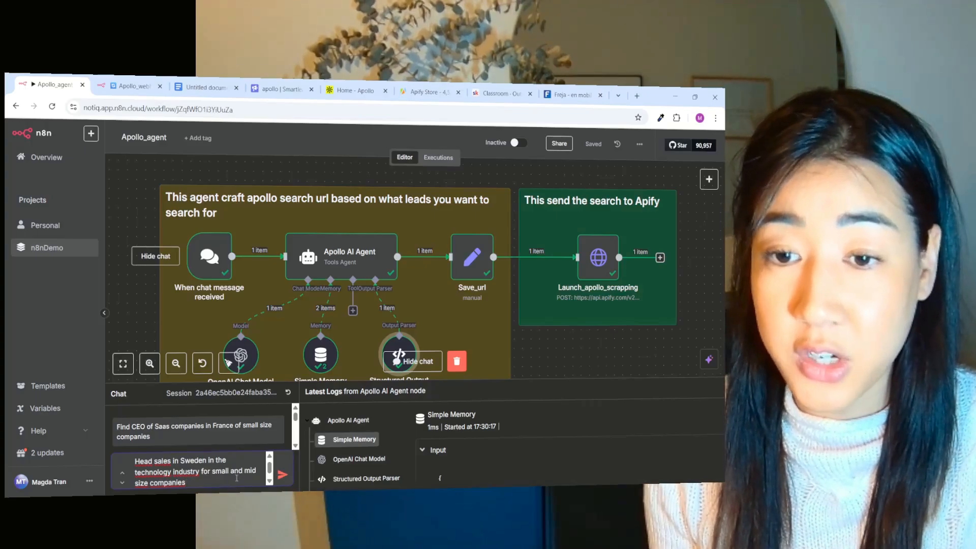
pyautogui.click(283, 477)
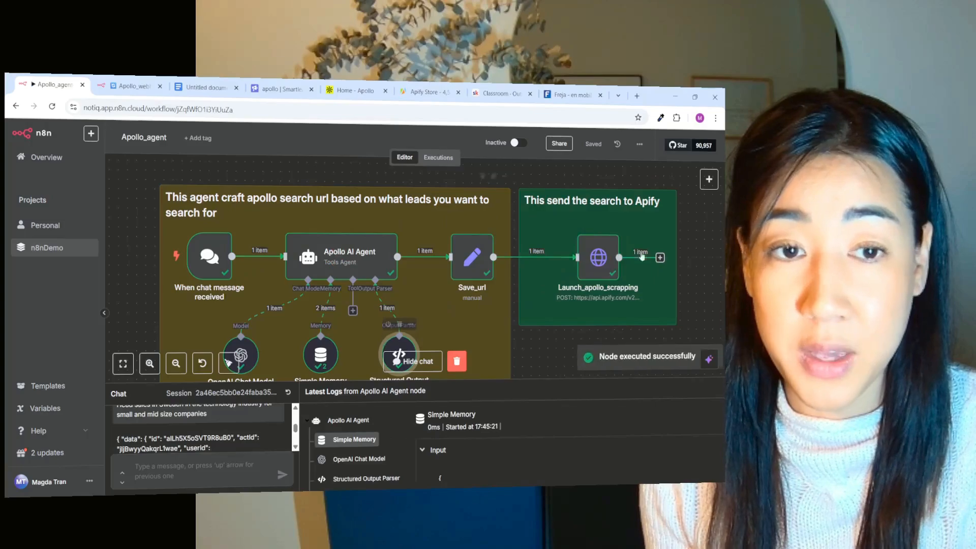
pyautogui.doubleClick(398, 354)
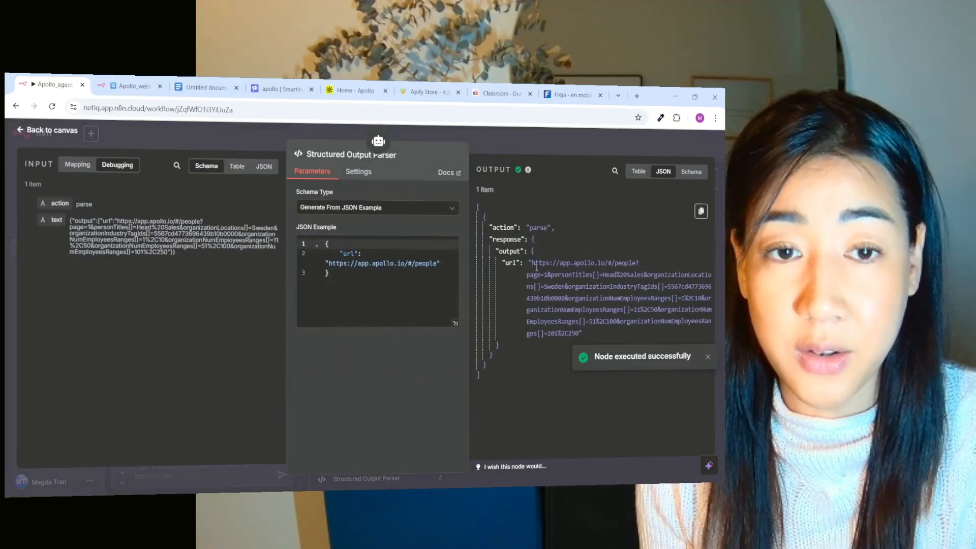
pyautogui.moveTo(532, 263); pyautogui.dragTo(584, 333)
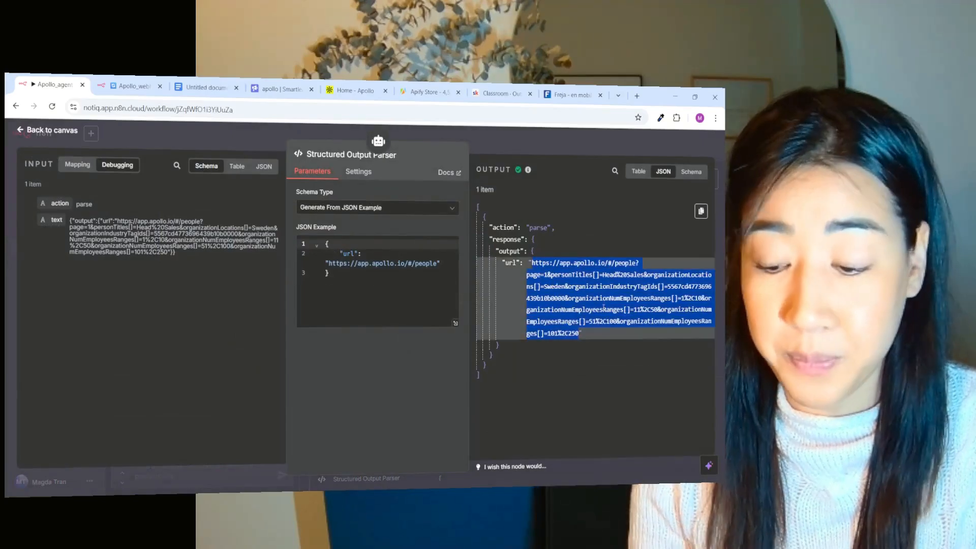
pyautogui.click(355, 91)
# Step: Load the generated Apollo search listing 345 Swedish Head of Sales leads, then open the Skool classroom courses
pyautogui.click(336, 109)
pyautogui.hotkey('ctrl', 'v')
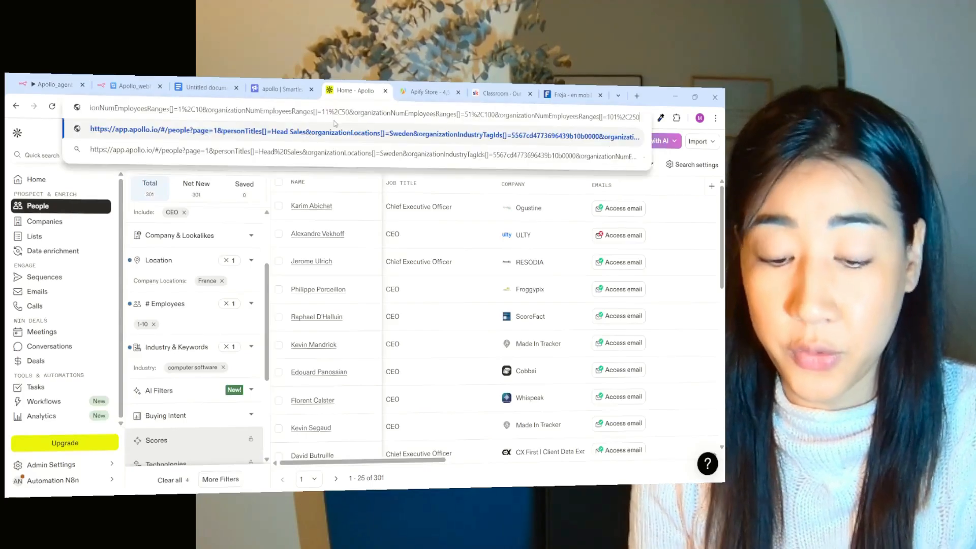
pyautogui.press('Return')
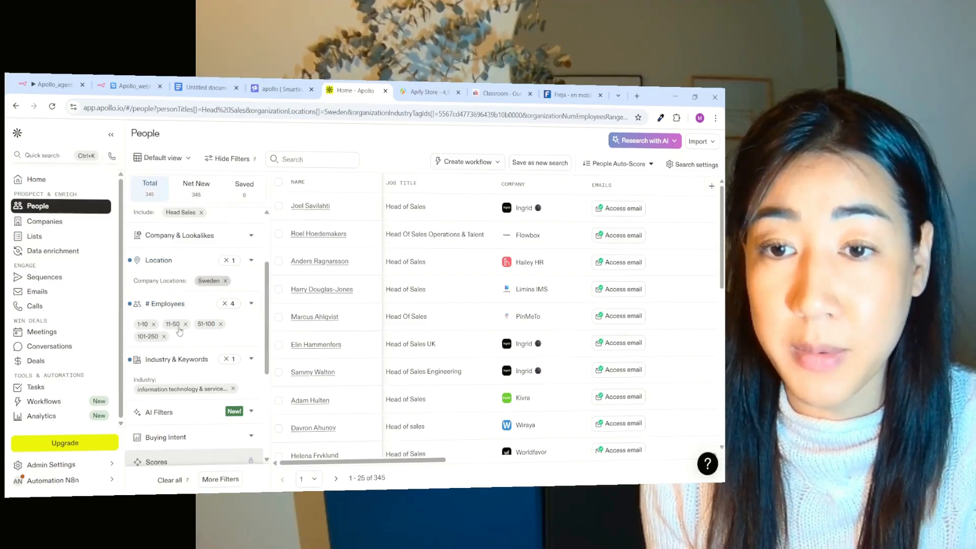
pyautogui.scroll(-2, 179, 329)
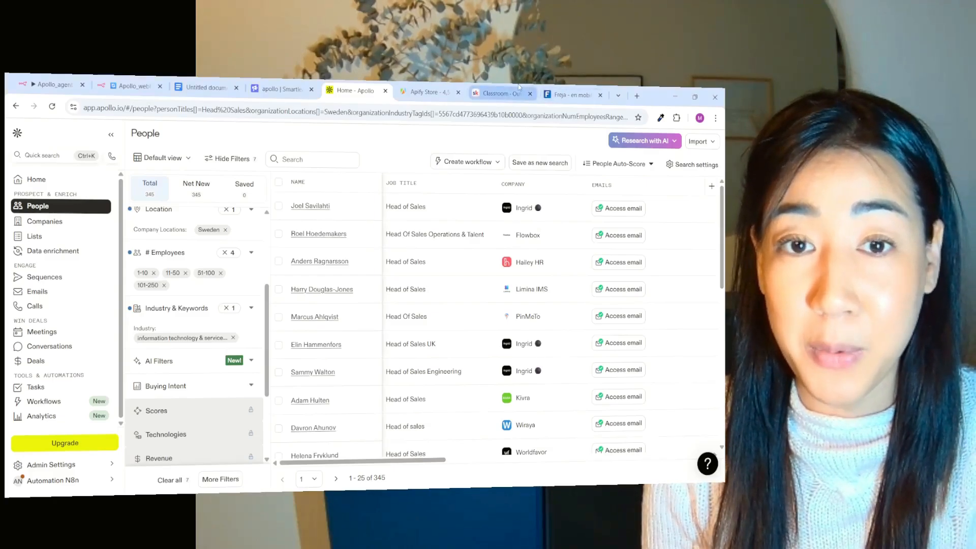
pyautogui.click(500, 94)
pyautogui.scroll(8, 539, 340)
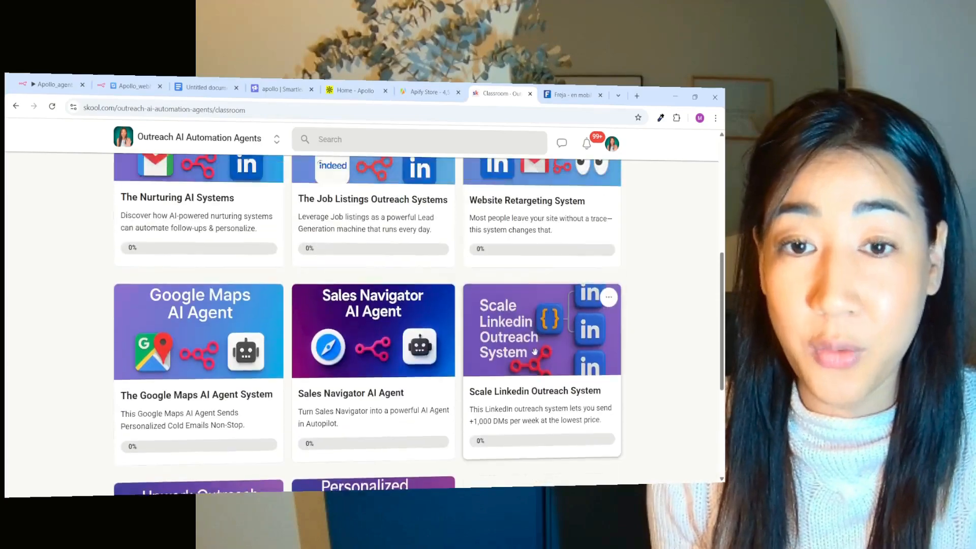
pyautogui.scroll(-10, 538, 339)
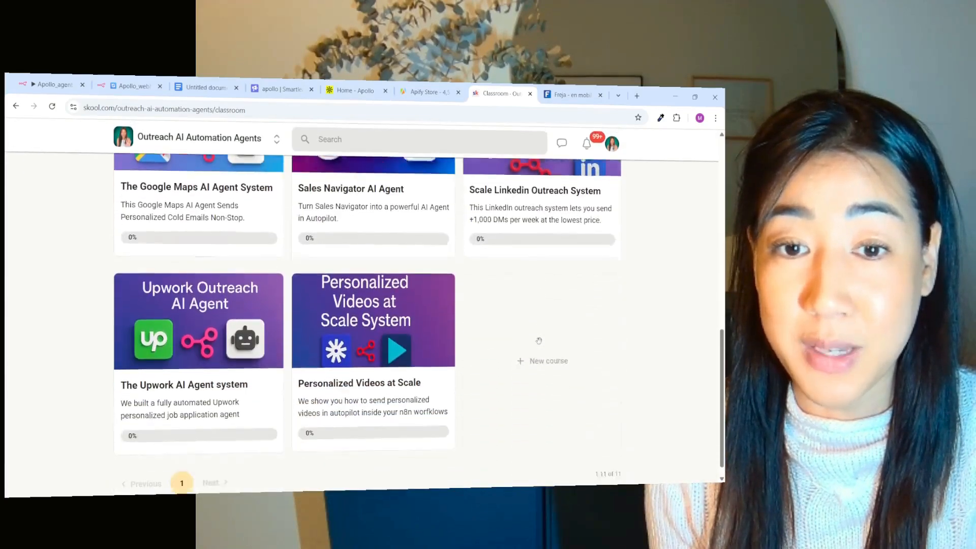